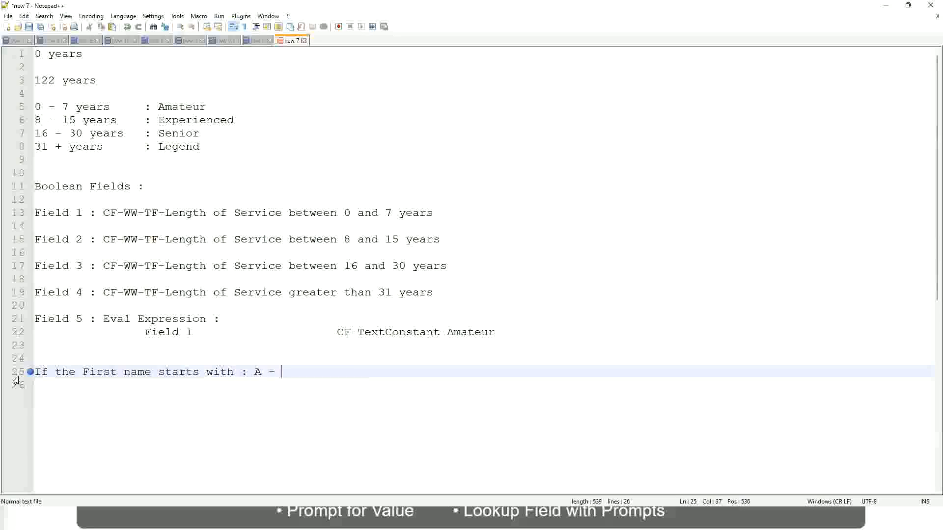
Complete the first-name rule on line 25 with the range A - G and the result A Listers
type("G")
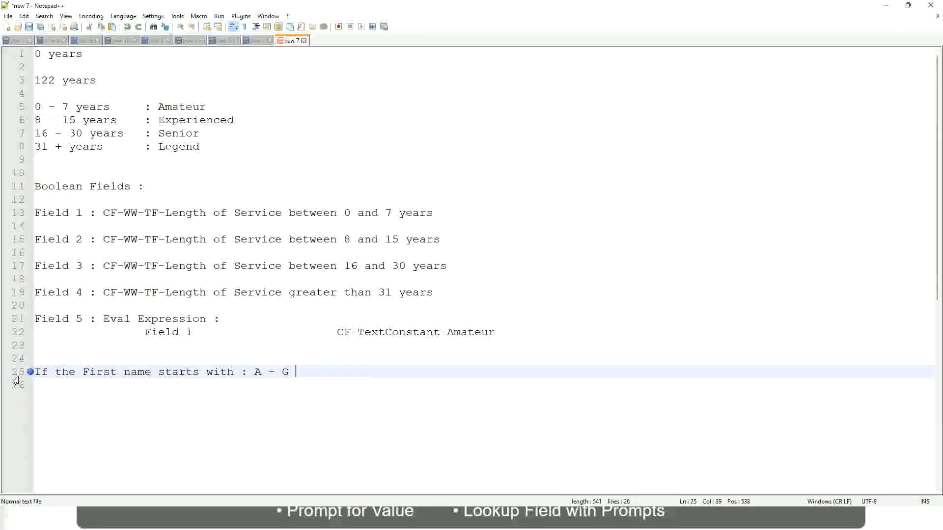
type(":")
key("Tab")
type("A lI")
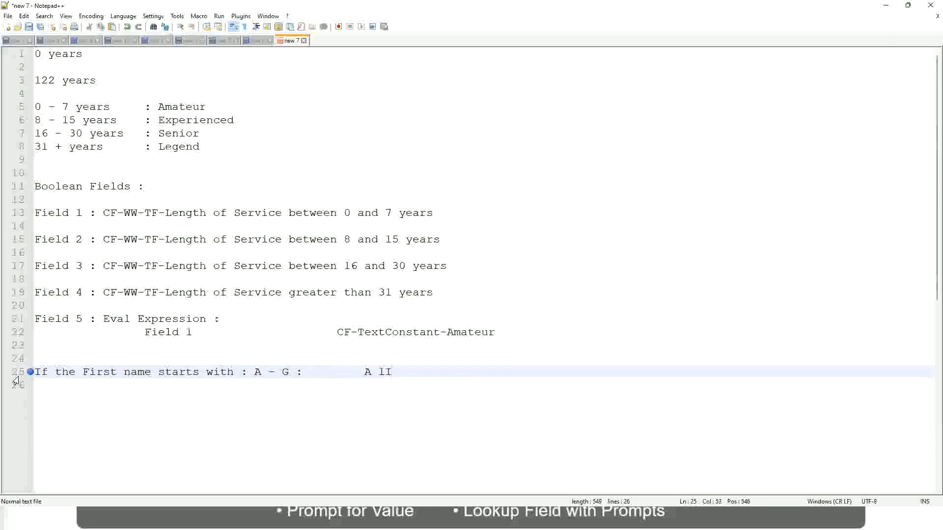
key("BackSpace")
key("BackSpace")
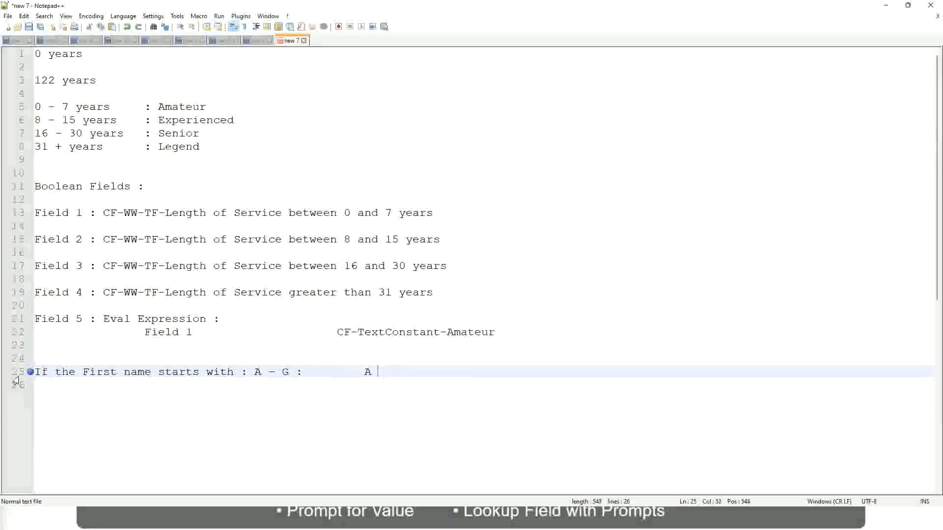
type("Listers")
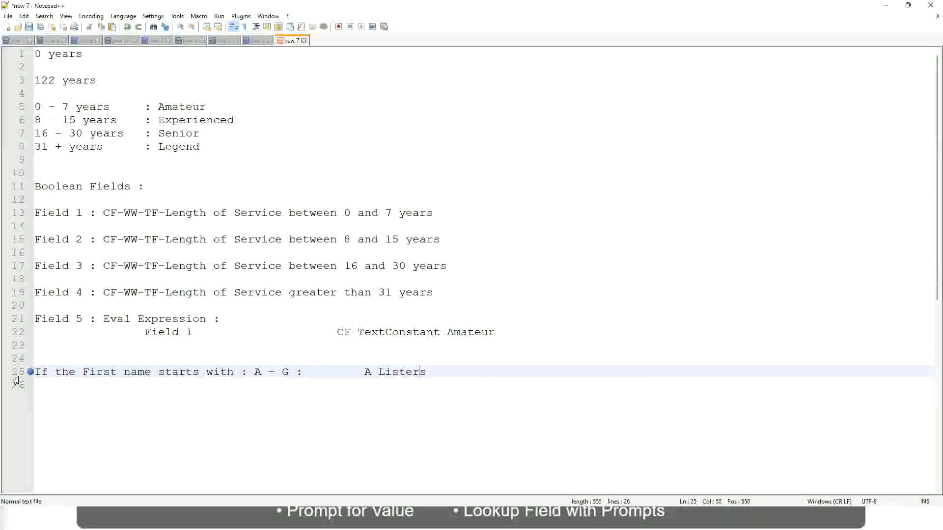
Enclose A Listers in double quotation marks and start a new line below the rule
key("ctrl+Left")
key("ctrl+Left")
type("\"")
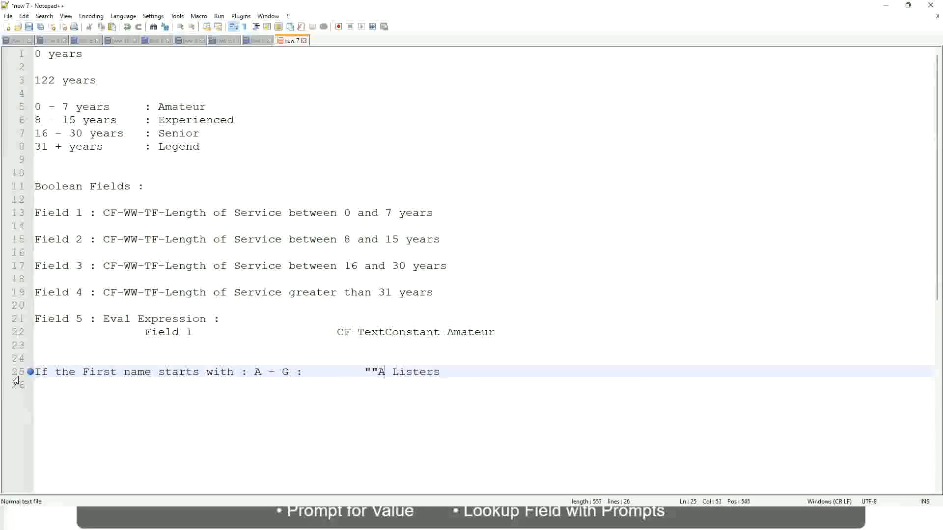
key("Right")
key("Right")
key("Right")
key("Left")
key("Left")
key("Left")
key("Left")
key("BackSpace")
key("Right")
key("Right")
key("Right")
key("Right")
key("Right")
key("Right")
key("Right")
key("Right")
key("Right")
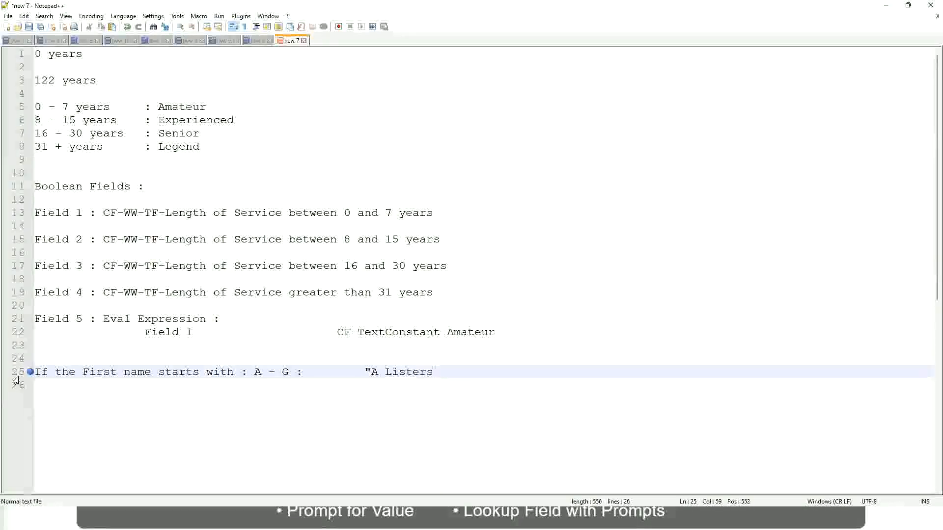
key("Return")
key("Left")
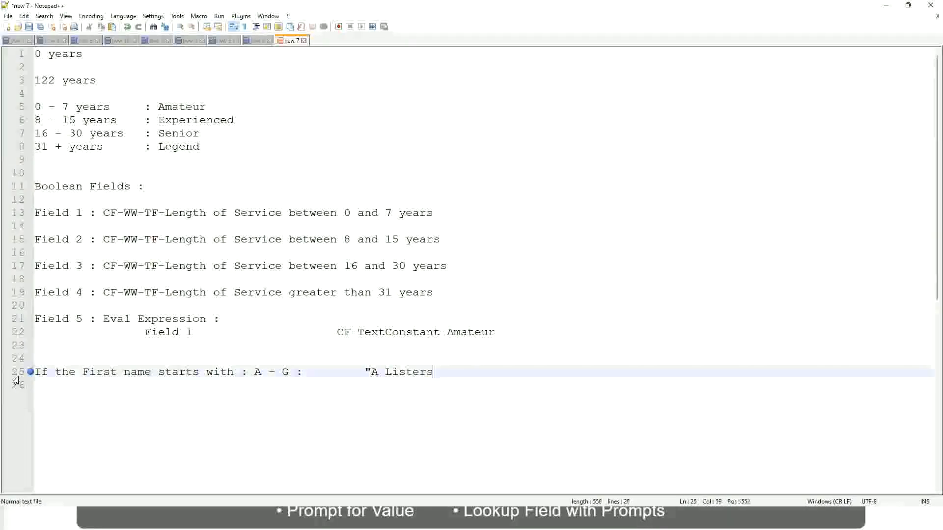
key("Delete")
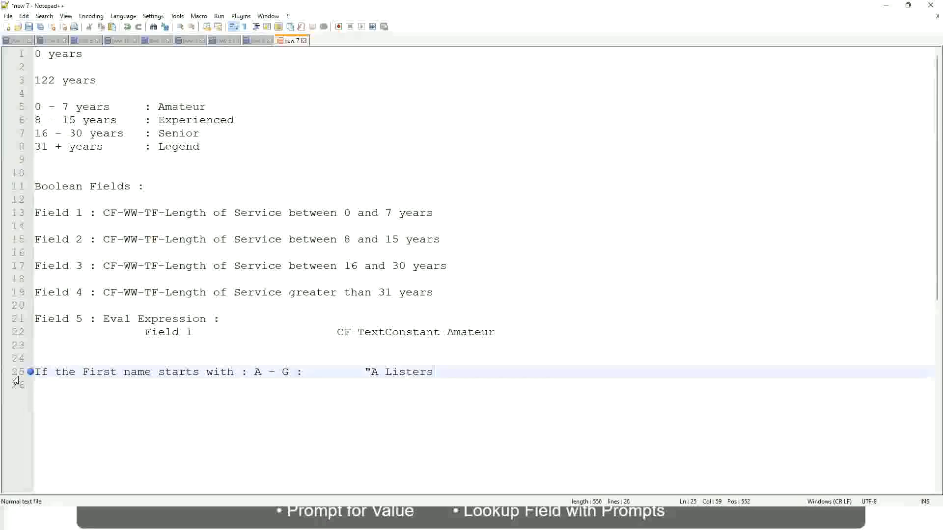
type("\"\"")
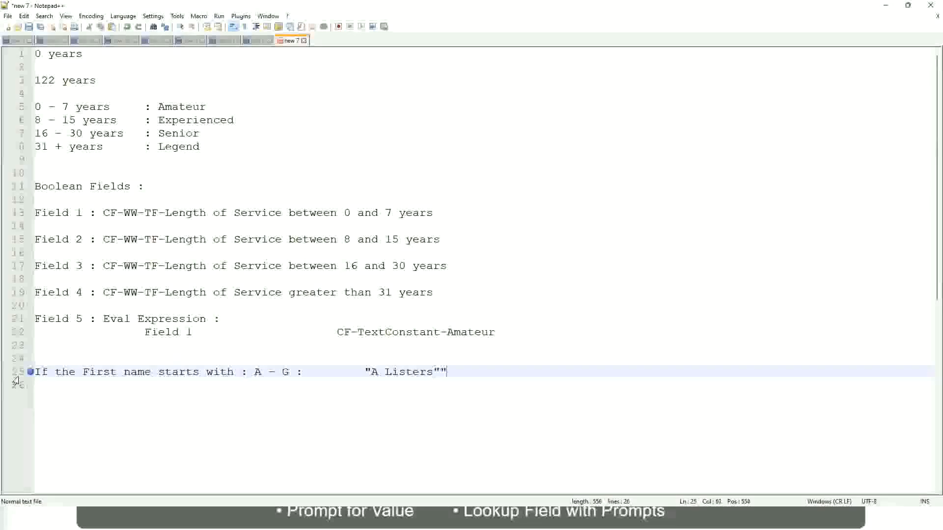
key("BackSpace")
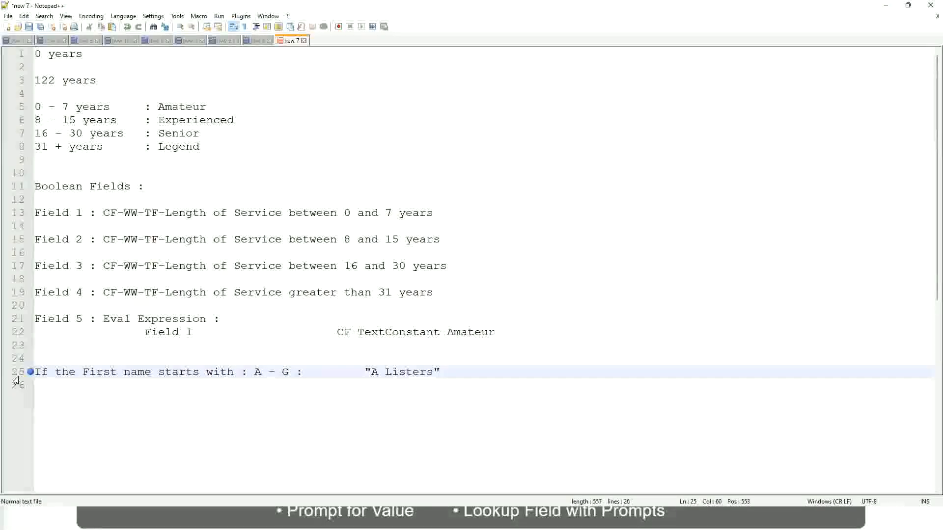
key("Return")
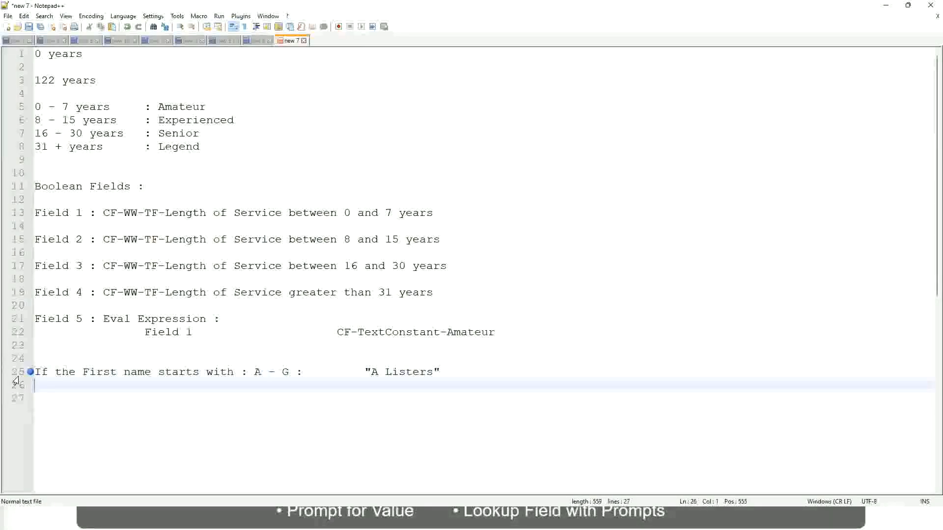
Add a second rule giving the range H - P the result "His Majesty", aligned with the line above
type("H -")
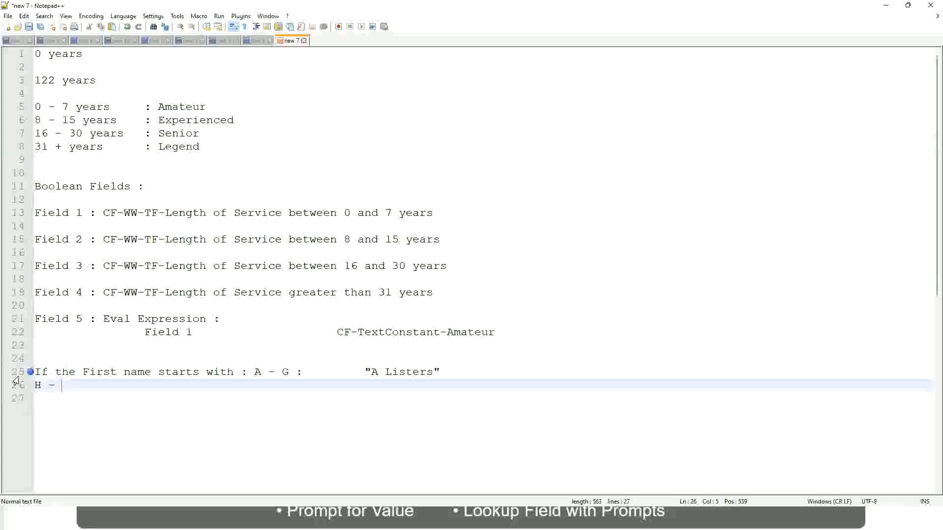
type("P")
key("Tab")
key("Tab")
key("Tab")
key("Tab")
key("Tab")
key("Tab")
key("Tab")
key("Tab")
key("Tab")
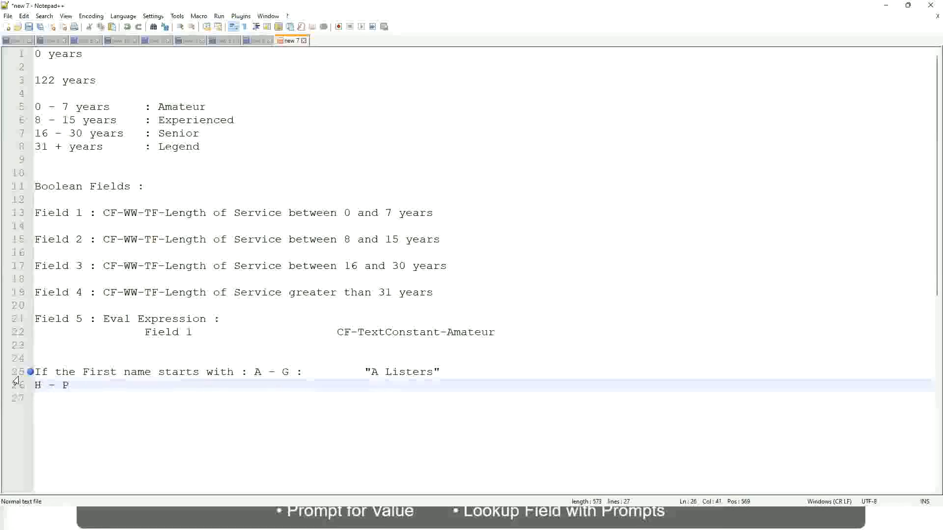
key("Tab")
key("Tab")
type("\"His Maje")
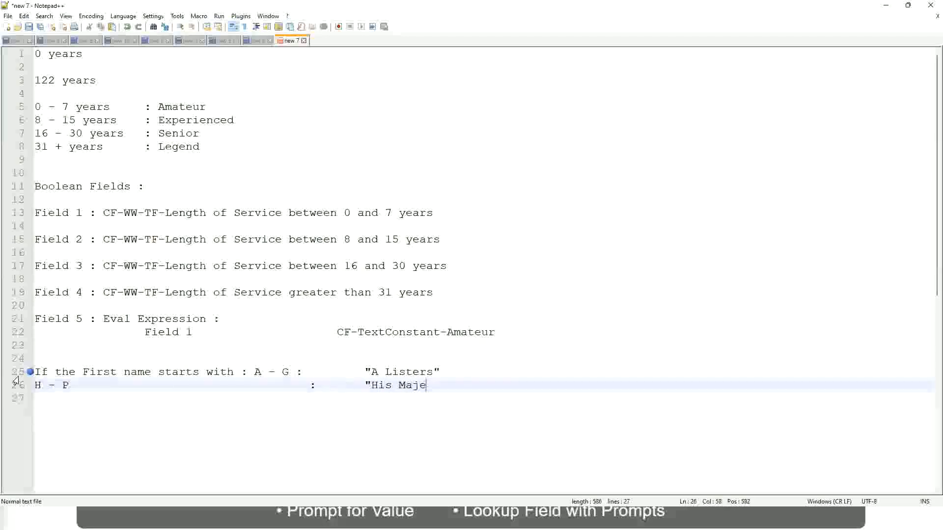
type("sty\"\"")
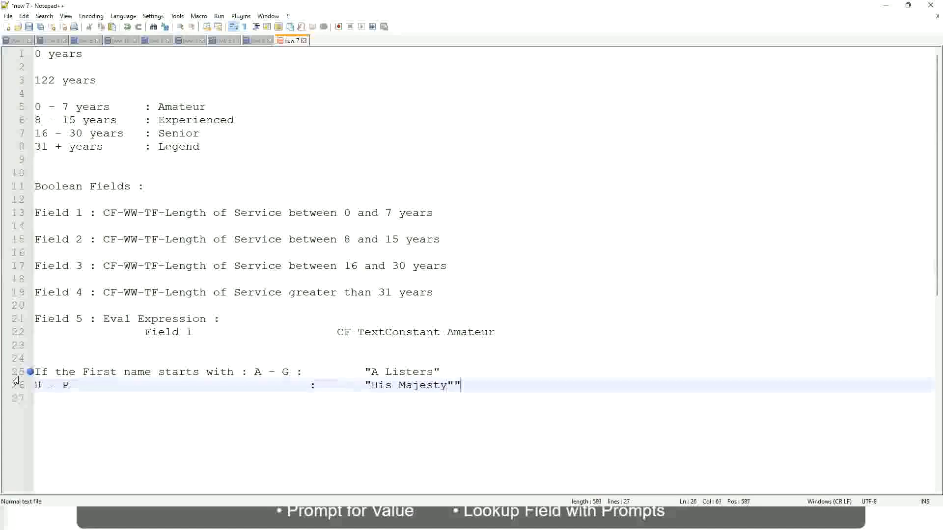
key("BackSpace")
key("Return")
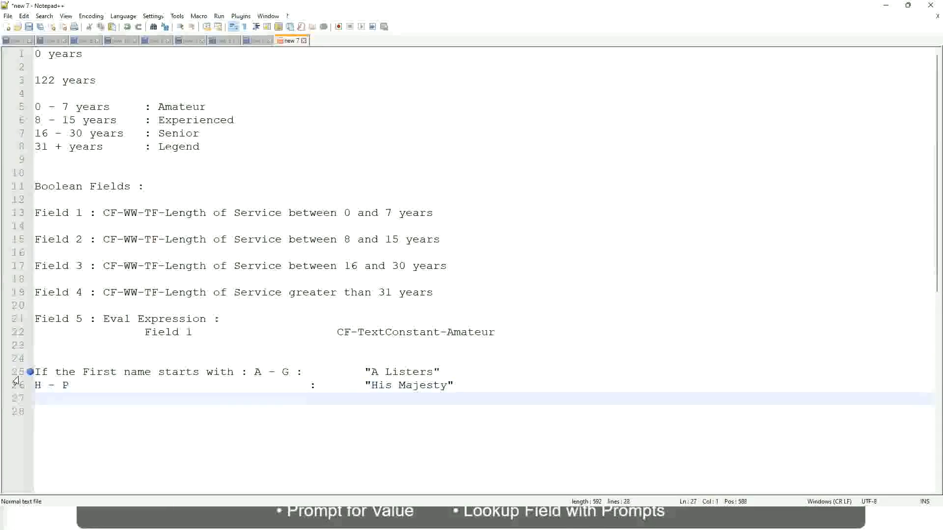
Add a third rule giving the range L - Z the result "Lords", aligned with the lines above
type("L - Z")
key("Tab")
key("Tab")
key("Tab")
key("Tab")
key("Tab")
key("Tab")
type(":")
key("Tab")
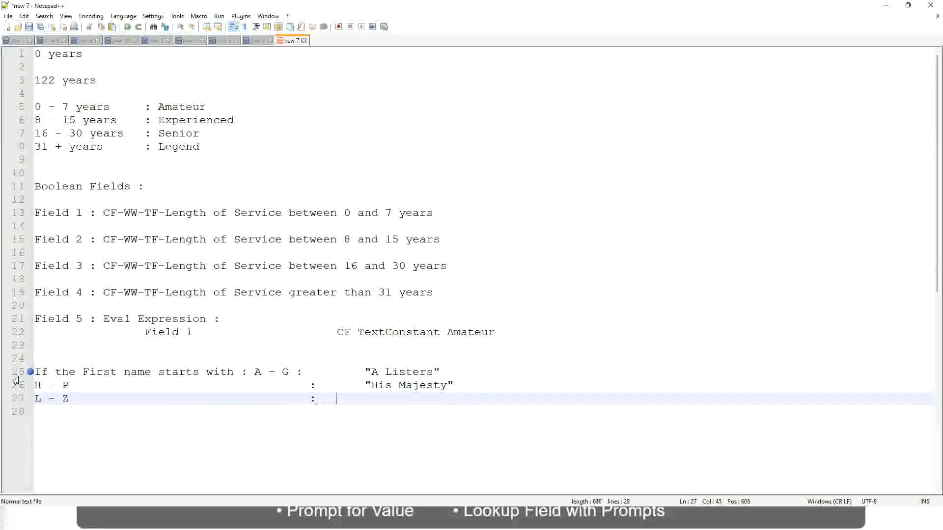
key("Tab")
key("Tab")
type("\"Lords")
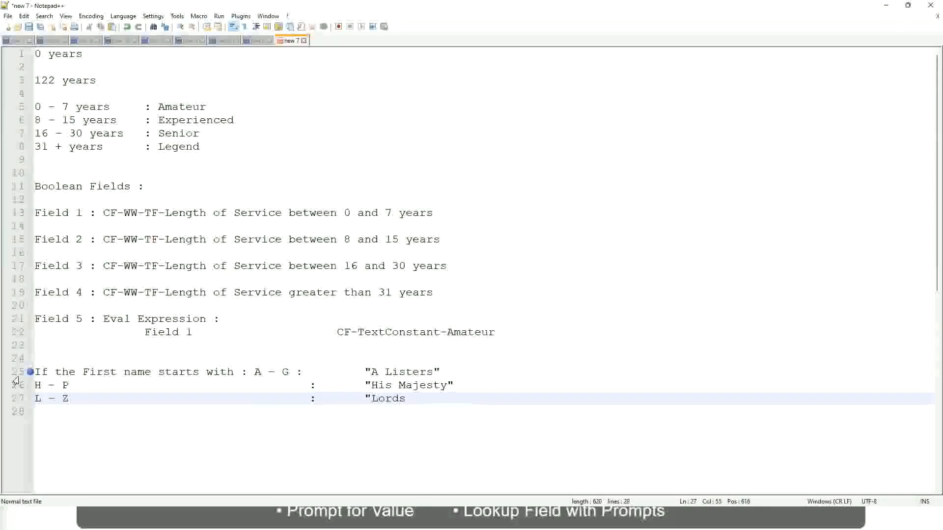
type("\"\"")
key("BackSpace")
left_click(421, 401)
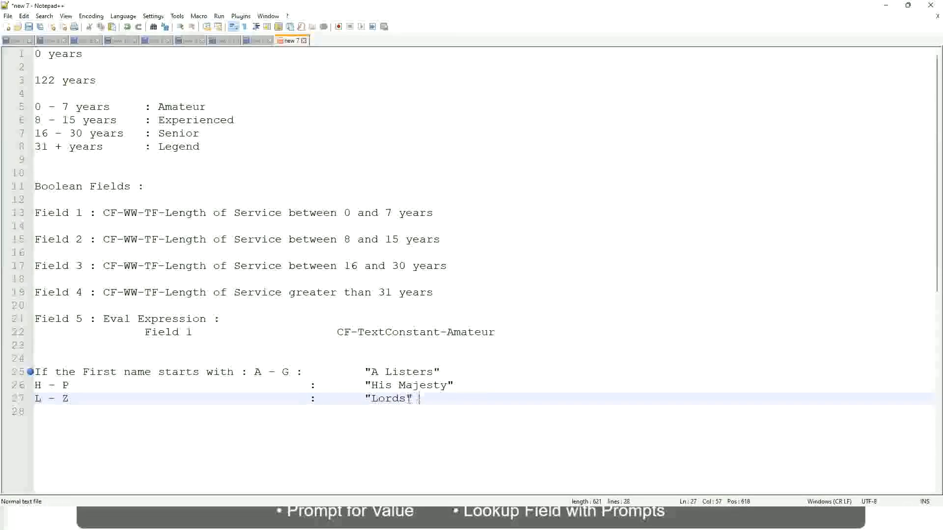
Replace all three first-name rule lines with the single word "If"
left_click_drag(419, 399, 450, 372)
left_click(406, 372)
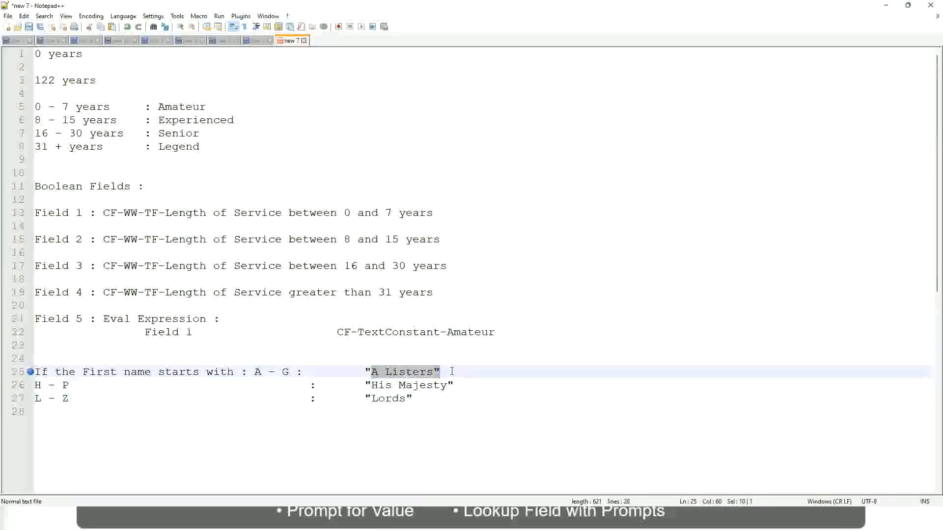
left_click(427, 387)
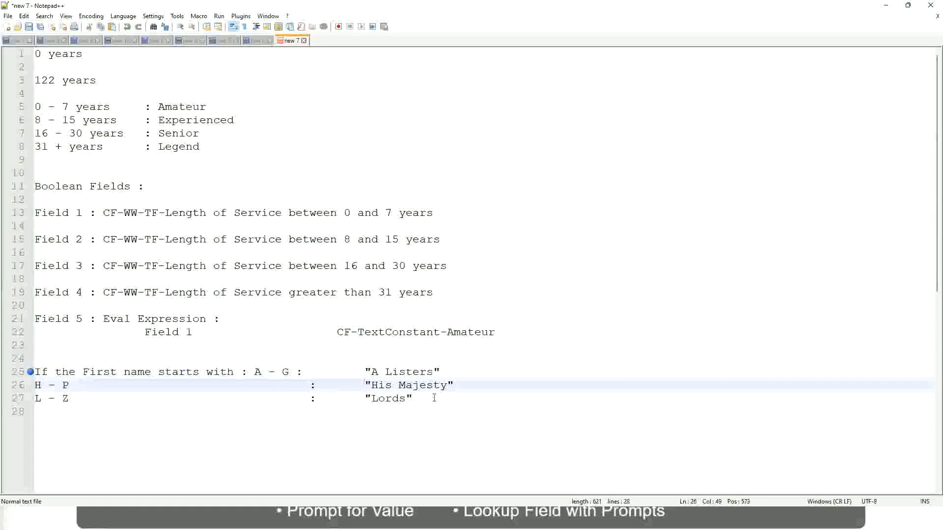
left_click_drag(435, 399, 32, 372)
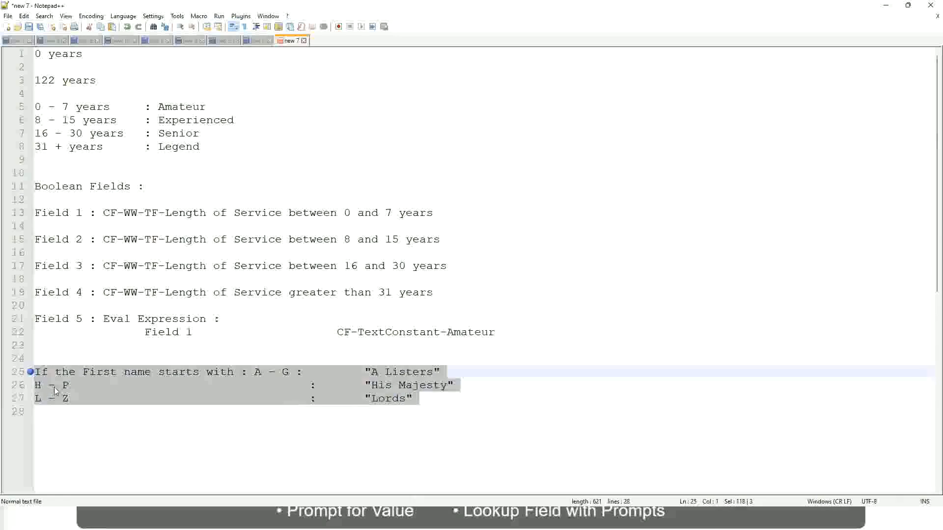
type("If ")
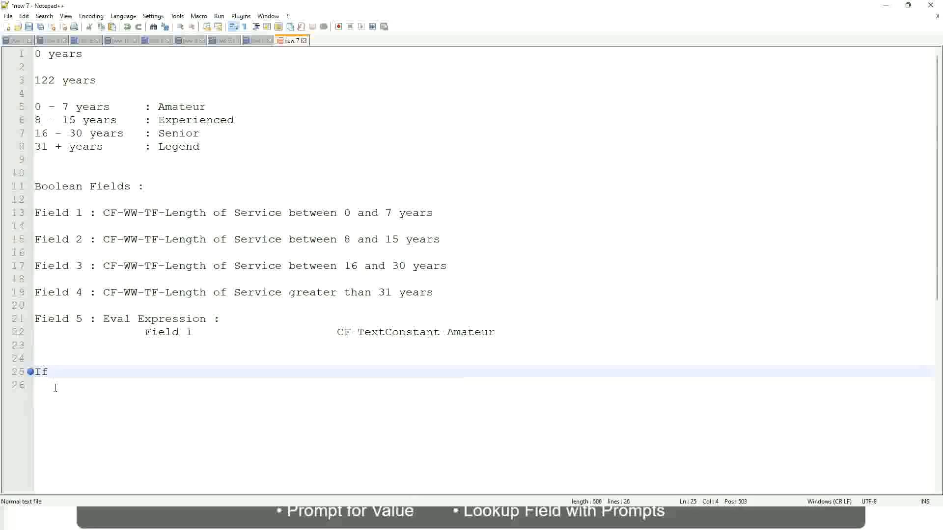
type("Prior Ex")
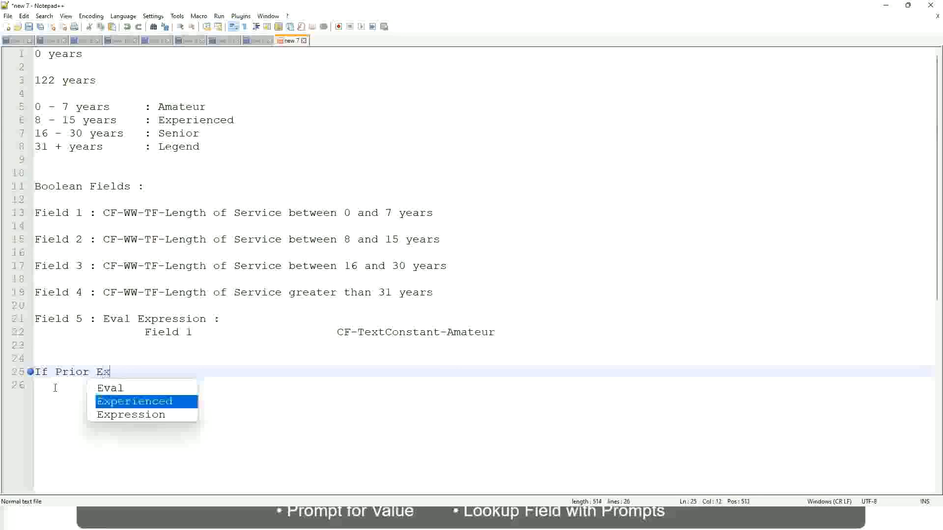
type("perience")
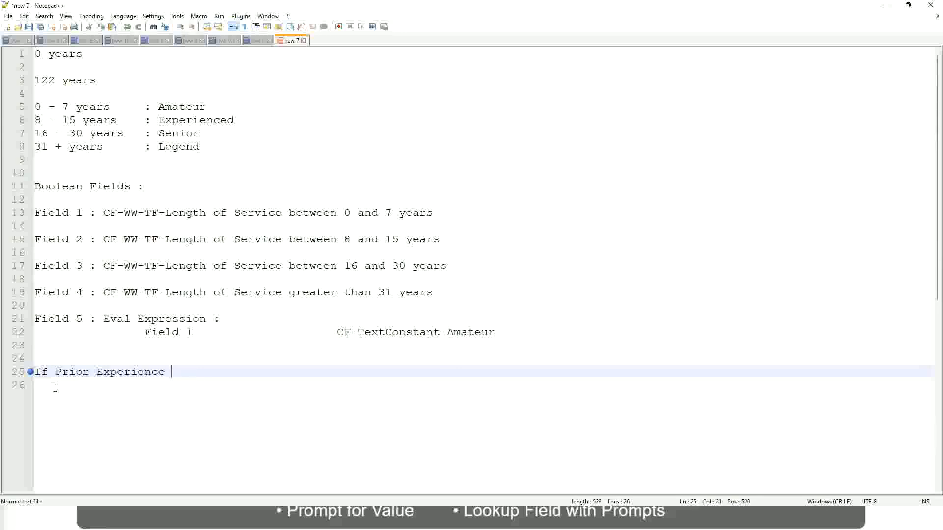
key("BackSpace")
key("BackSpace")
key("BackSpace")
key("BackSpace")
key("BackSpace")
key("BackSpace")
key("BackSpace")
key("BackSpace")
key("BackSpace")
key("BackSpace")
key("BackSpace")
key("BackSpace")
key("BackSpace")
key("BackSpace")
key("BackSpace")
key("BackSpace")
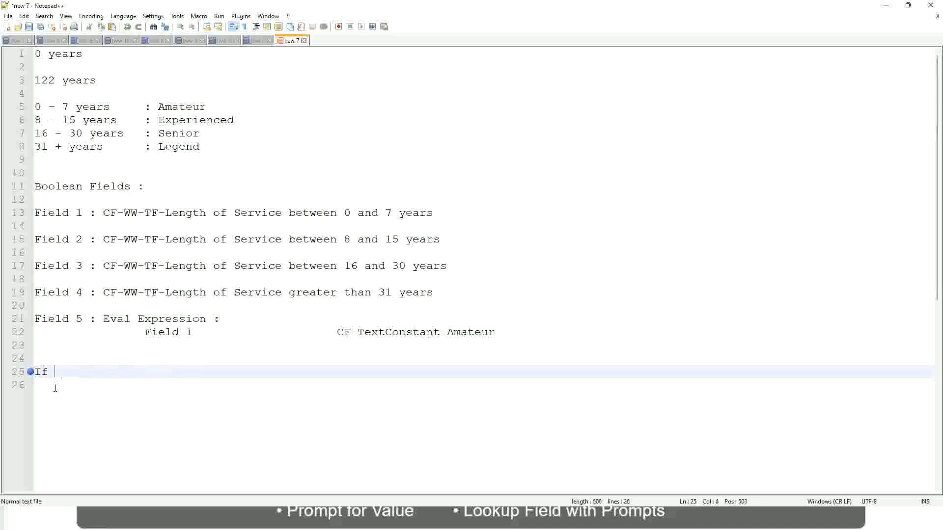
type("Job Prof")
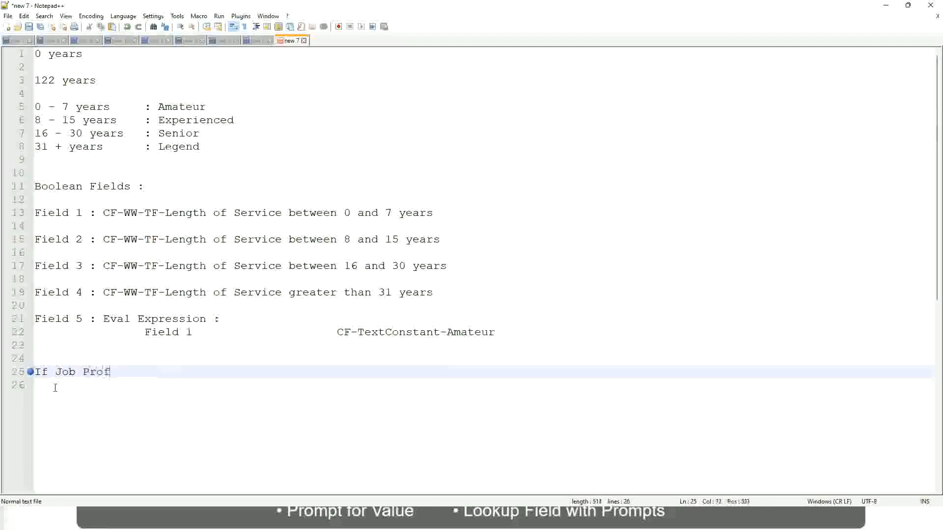
type("ile is : Manager")
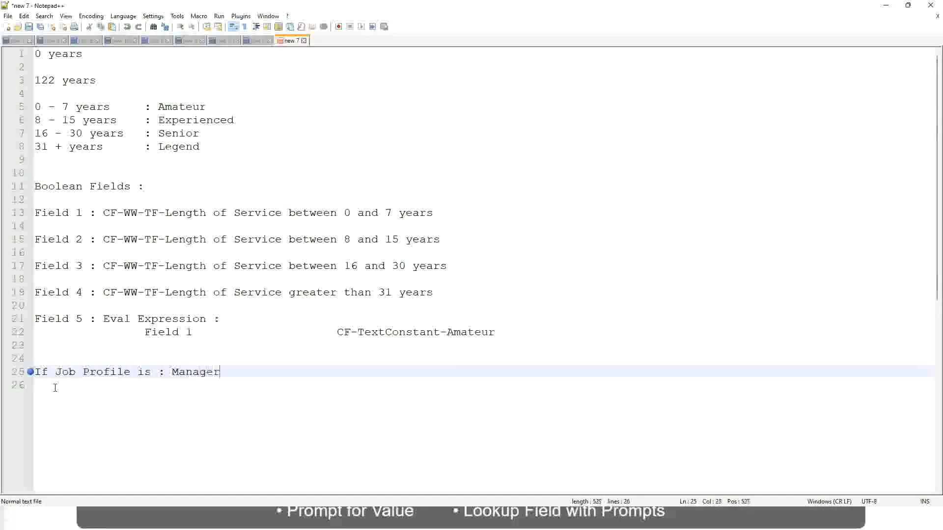
key("BackSpace")
key("BackSpace")
key("BackSpace")
key("BackSpace")
key("BackSpace")
key("BackSpace")
key("BackSpace")
key("BackSpace")
key("BackSpace")
key("BackSpace")
key("BackSpace")
key("BackSpace")
key("BackSpace")
key("BackSpace")
key("BackSpace")
key("BackSpace")
key("BackSpace")
key("BackSpace")
key("BackSpace")
key("BackSpace")
key("BackSpace")
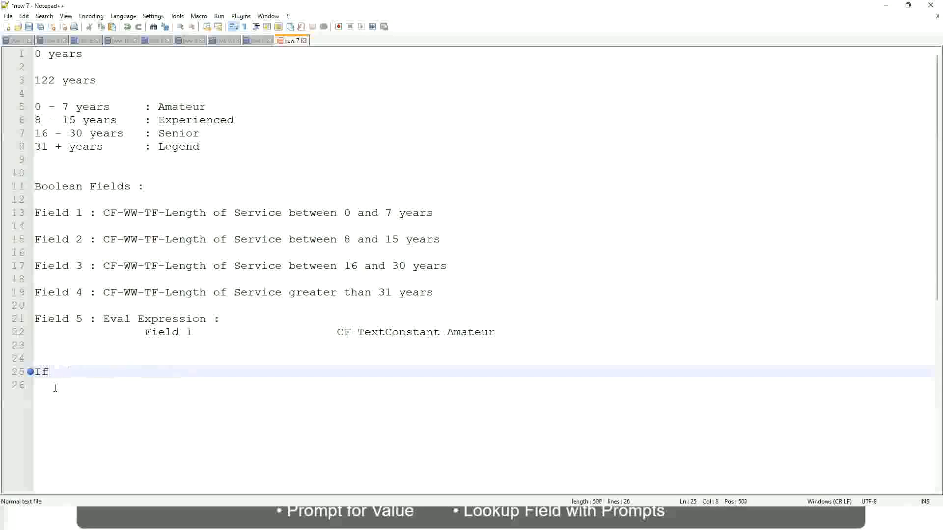
Complete the condition as "If Management Level is Manager or Above" and leave a wide gap after it
type("Management ")
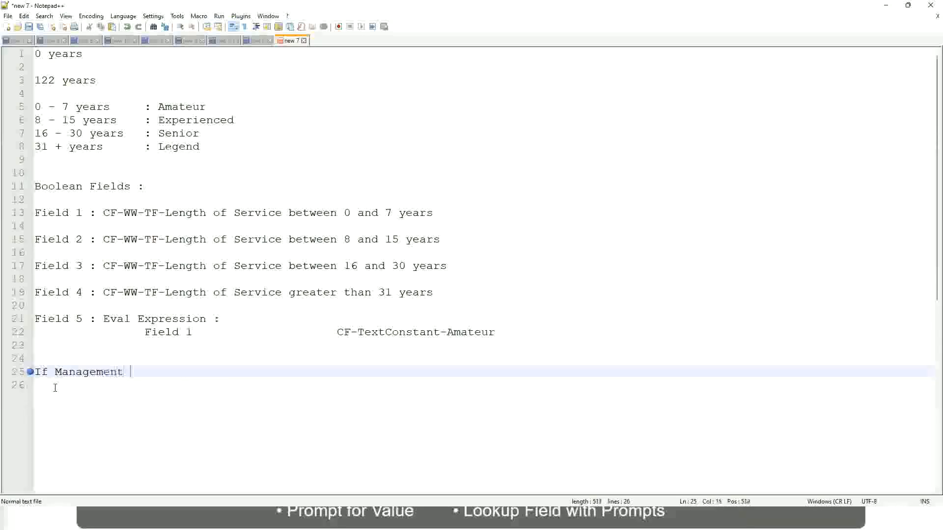
type("Level is Manager or A")
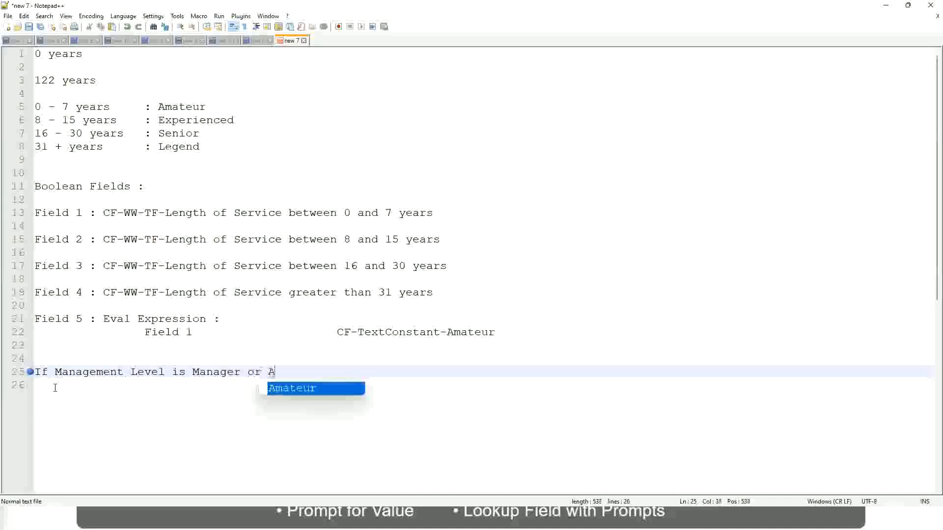
type("bove")
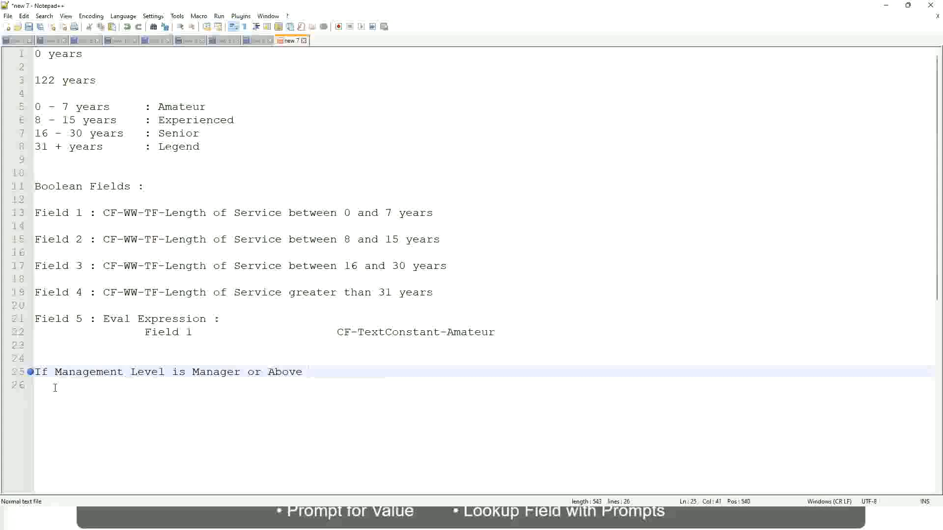
key("Tab")
key("Tab")
key("Tab")
key("Tab")
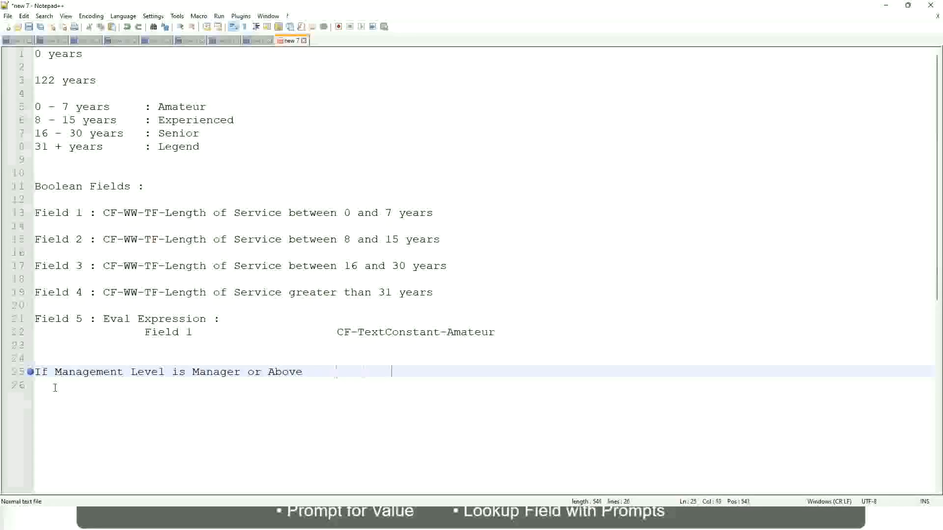
key("Tab")
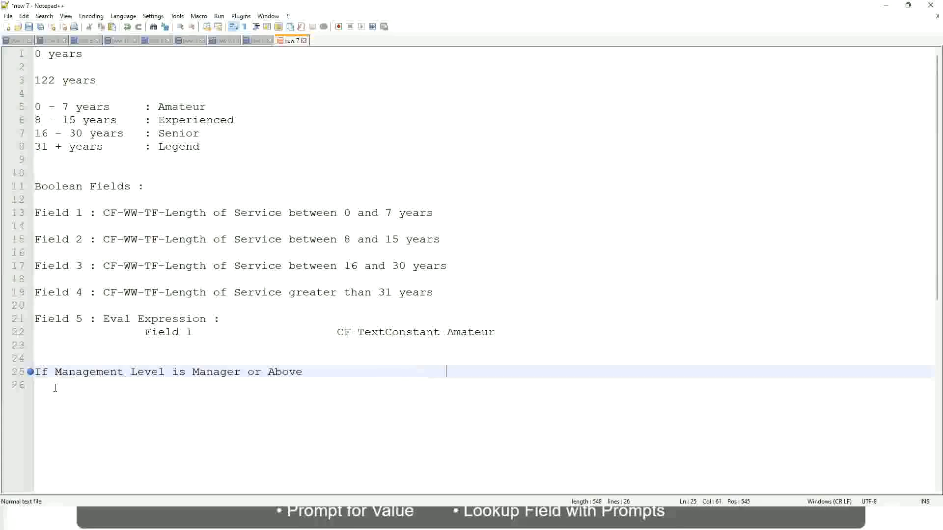
Enter "Proposed Allowance Plan : Car Allowance" as the result of the Manager condition
type("Propos")
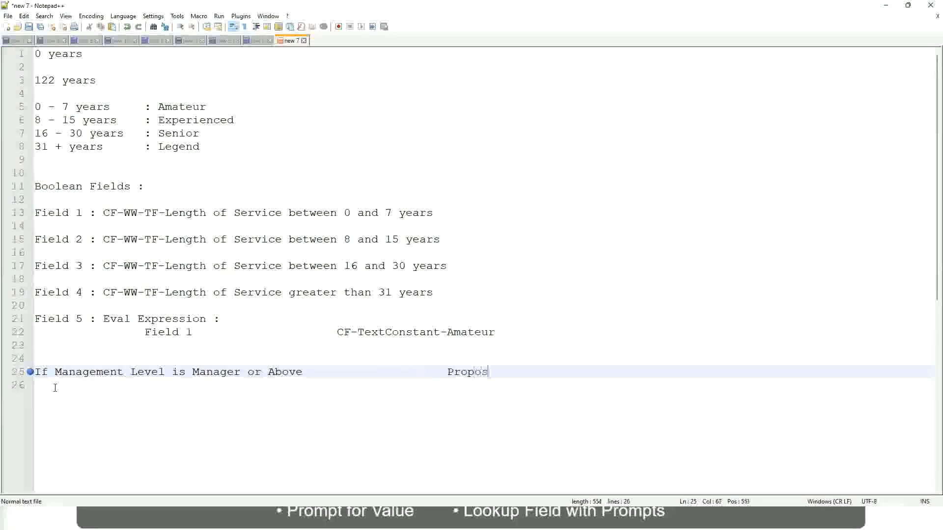
type("ed")
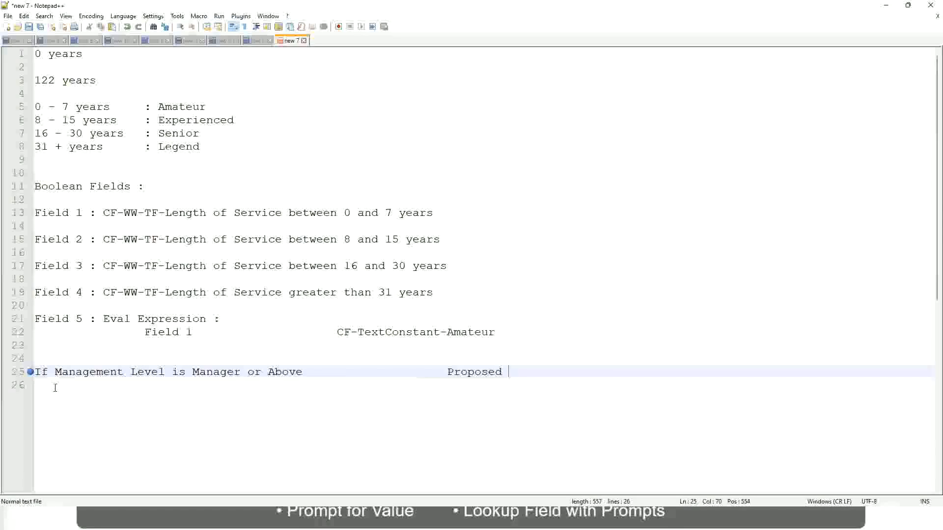
type("Allowance Plan")
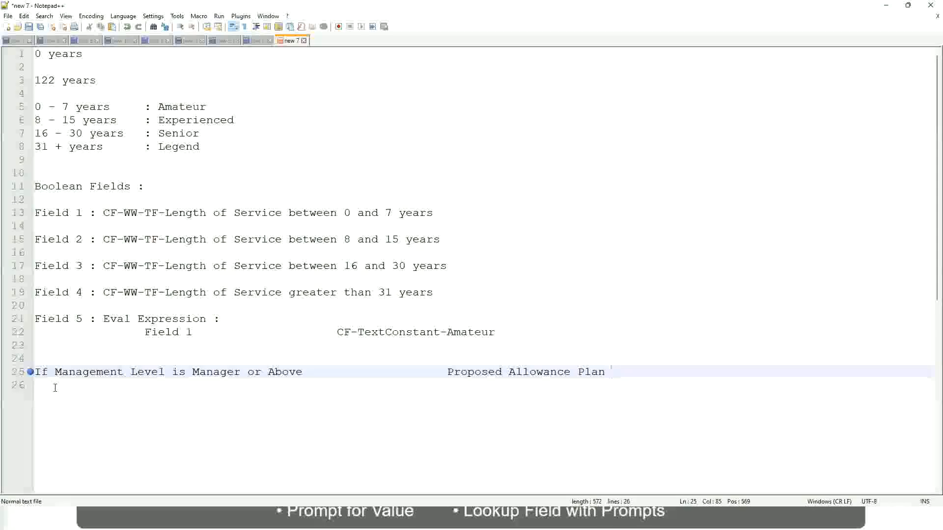
type(": ")
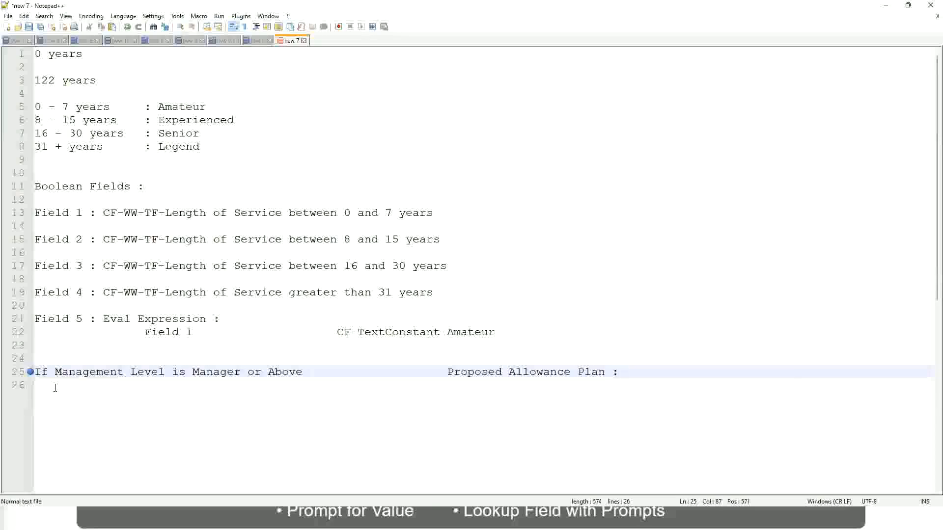
type("Car Allowanc")
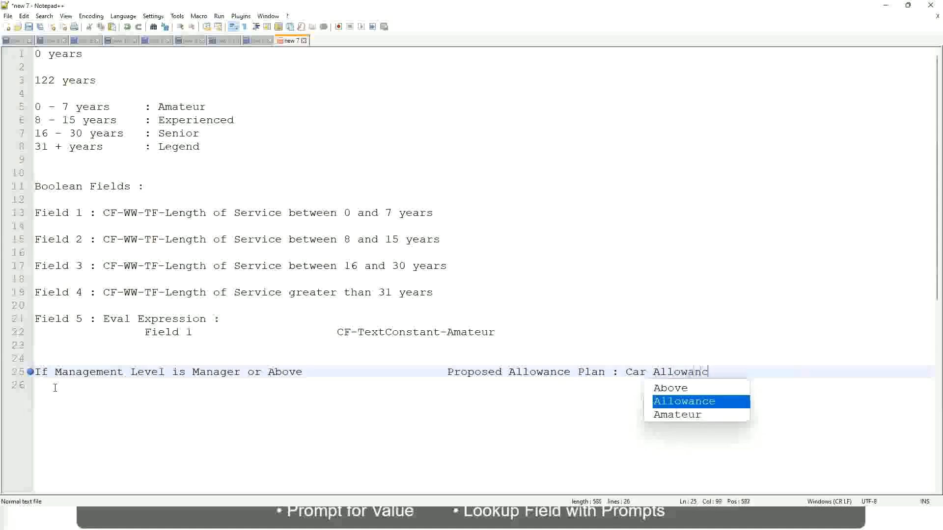
type("e")
Start a second condition on a new line with "If Management Level is"
key("Return")
type("I")
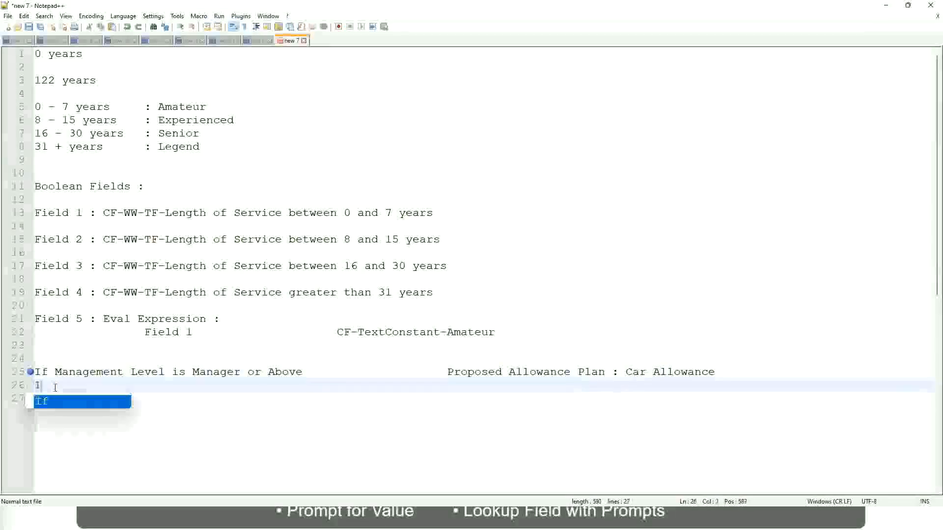
type("f Management L")
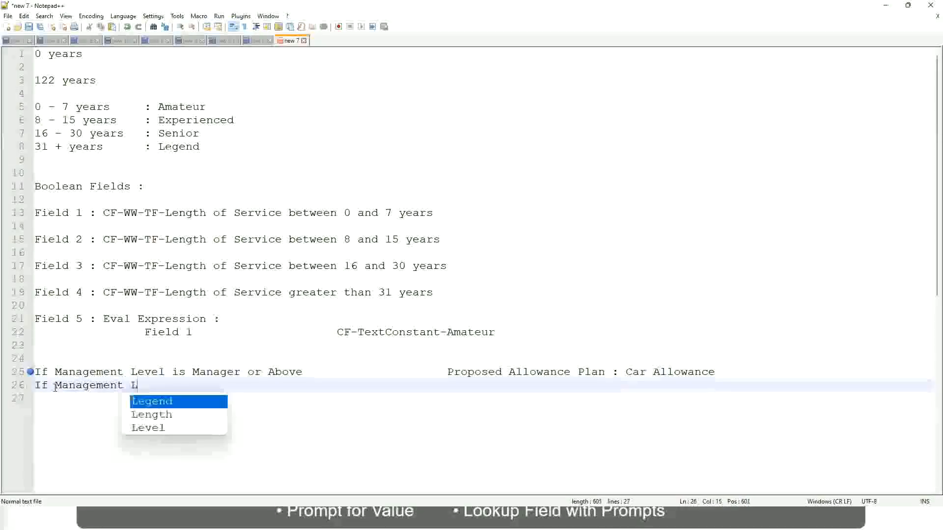
type("evel is")
Remove "or Above" from the Manager condition and return to the end of the second condition
key("Up")
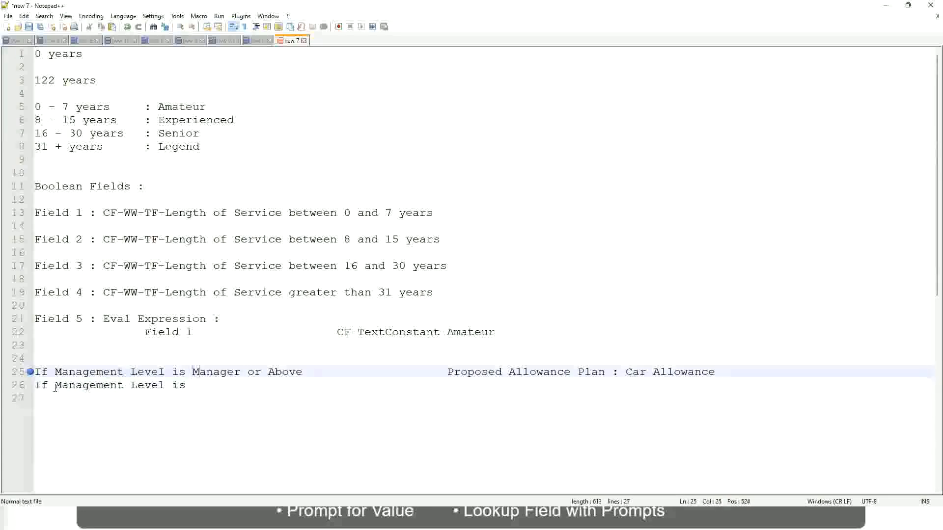
key("Right")
key("Right")
key("Right")
key("Right")
key("Right")
key("Right")
key("shift+Right")
key("shift+Right")
key("shift+Right")
key("shift+Right")
key("shift+Right")
key("shift+Right")
key("shift+Right")
key("shift+Right")
key("shift+Right")
key("BackSpace")
key("Down")
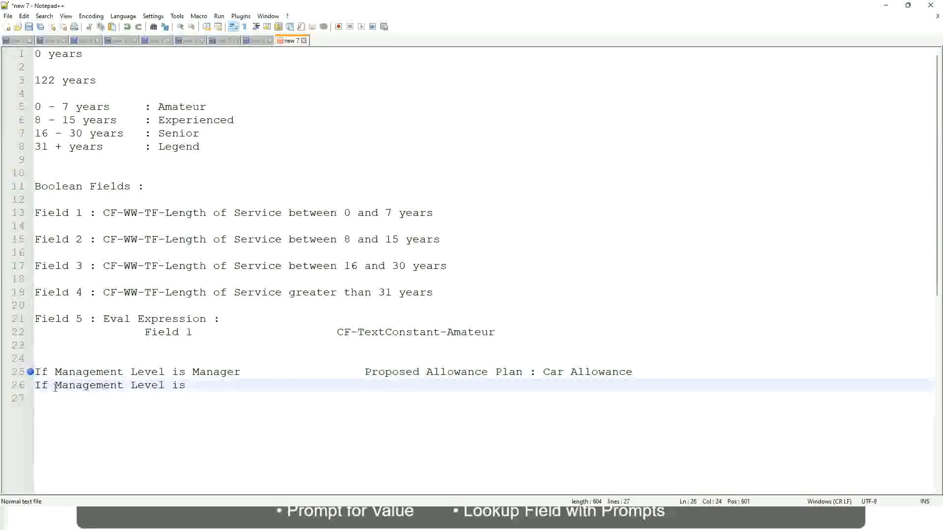
Finish the second condition with "Director" and the aligned result "Executive Allowance", and begin a new line below
type("Director")
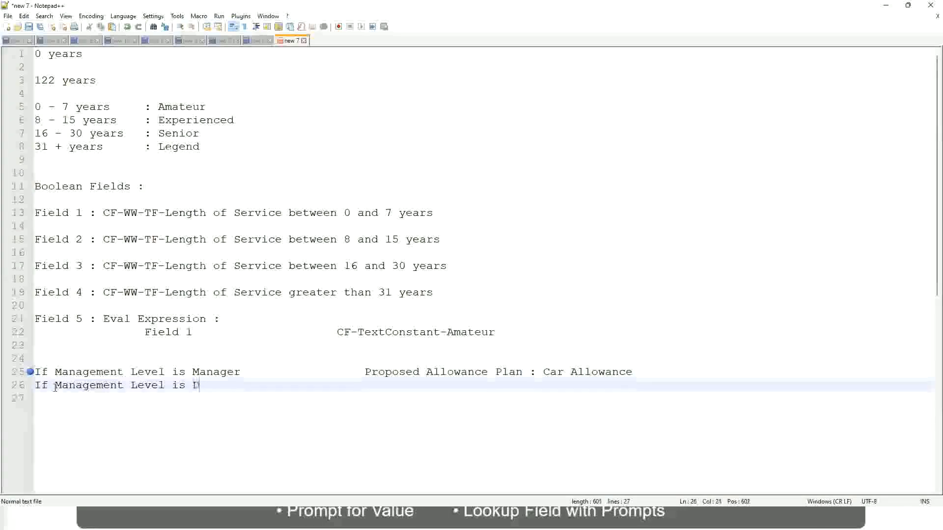
key("Tab")
key("Tab")
key("Tab")
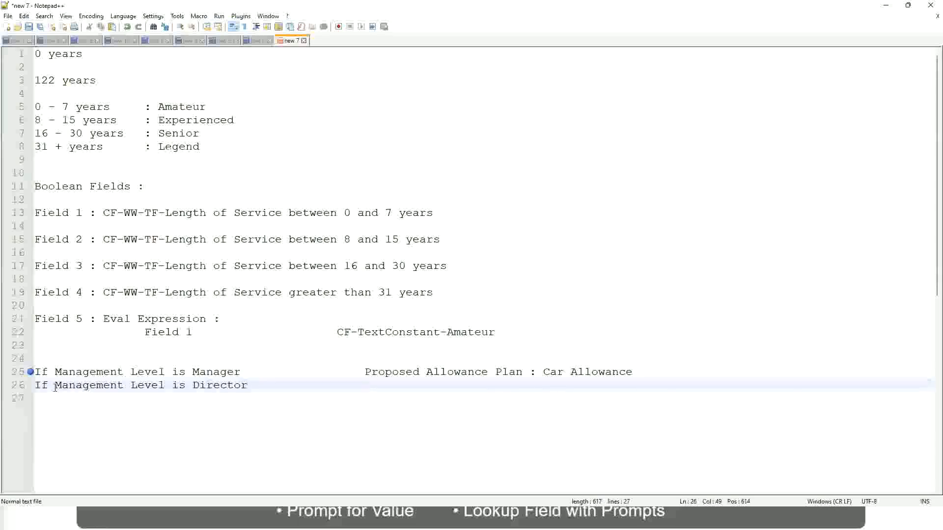
type("Executive Allo")
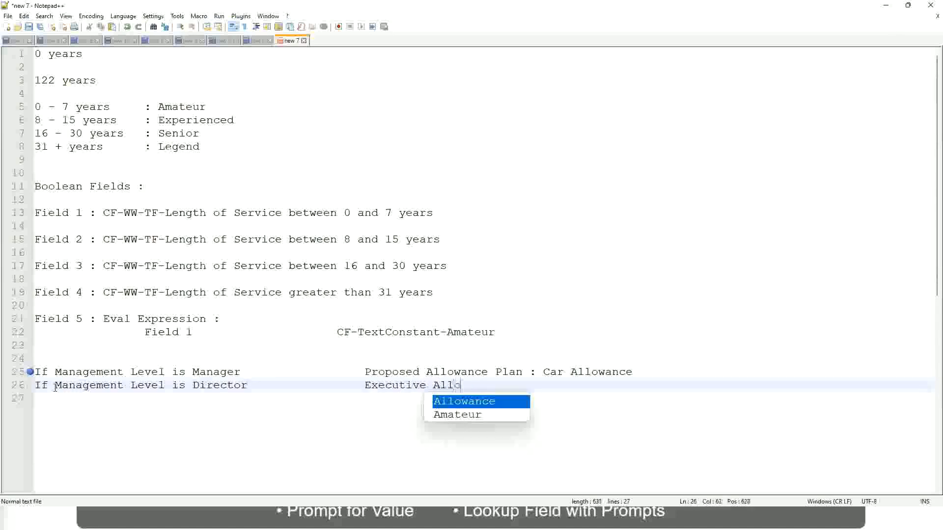
key("Return")
key("Return")
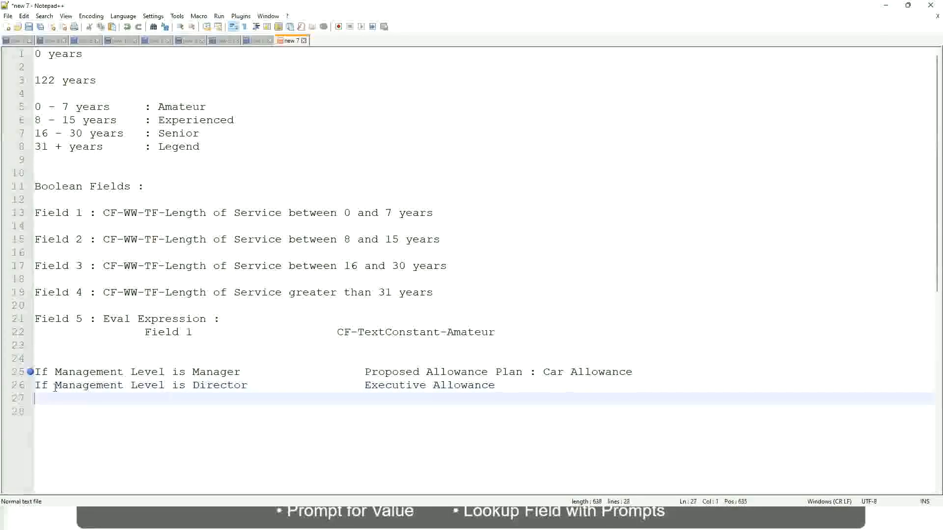
Add a third condition "If Management Level is CEO" with the result "CEO Allowance", aligned with the lines above
type("If")
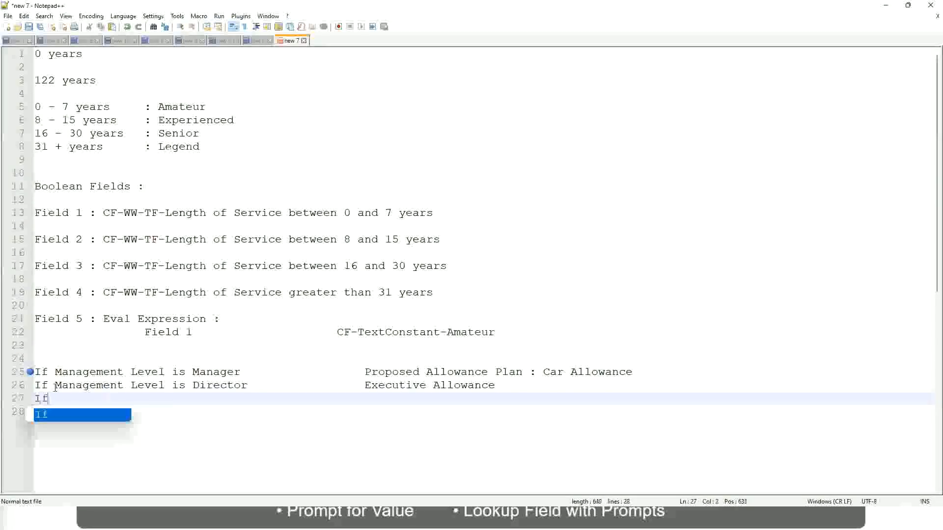
type(" Management is")
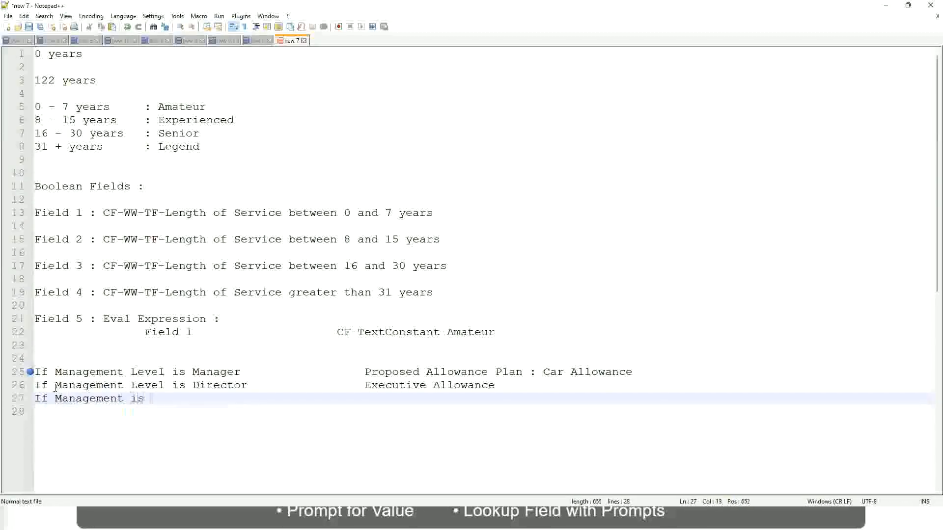
key("BackSpace")
key("BackSpace")
key("BackSpace")
type("le")
key("BackSpace")
key("BackSpace")
type("Le")
key("Down")
key("Down")
key("Return")
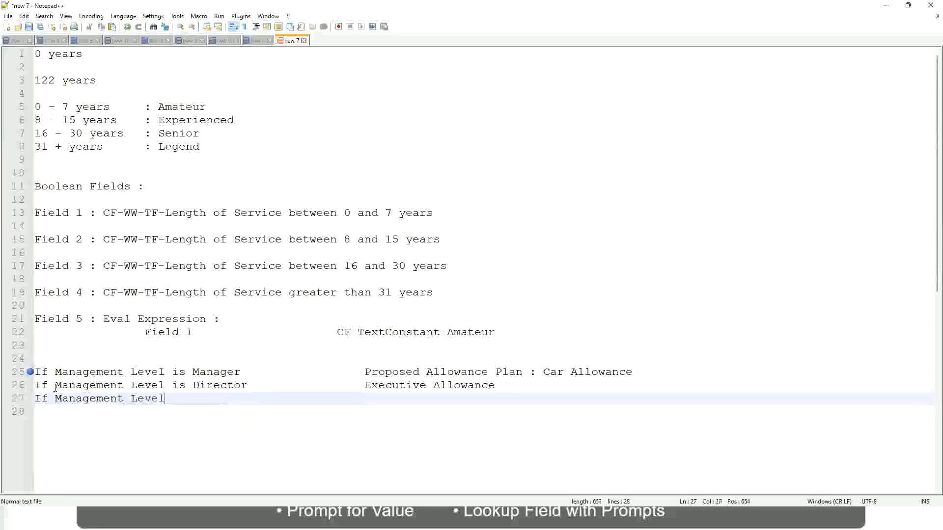
type("is CEO")
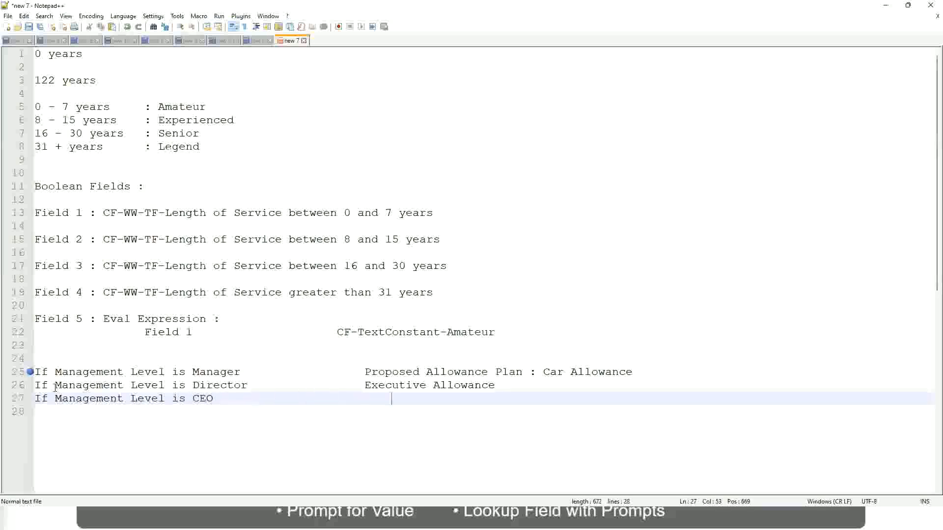
type("CEO Allowance")
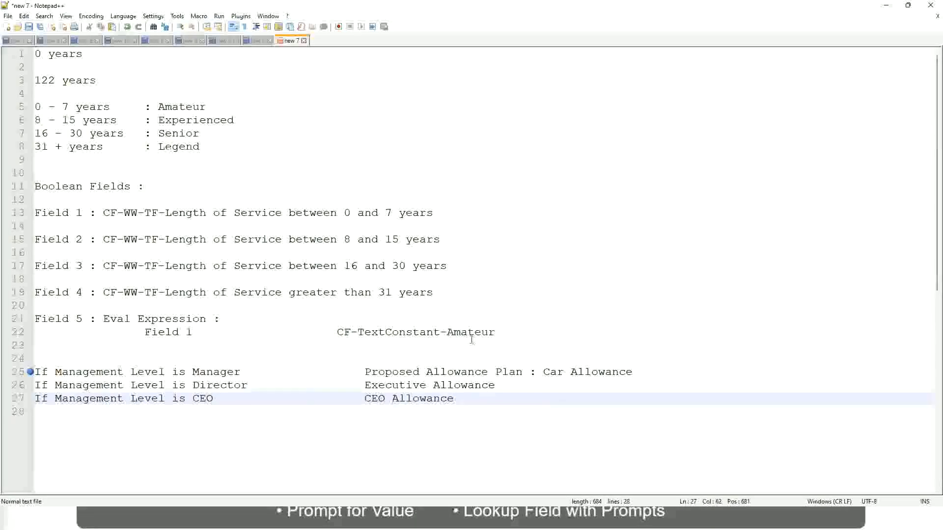
left_click(543, 372)
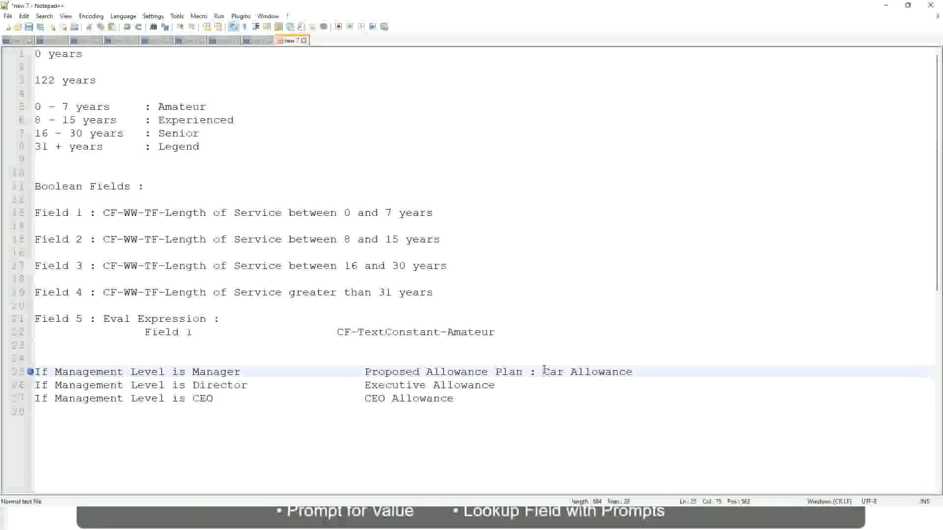
left_click_drag(543, 371, 634, 368)
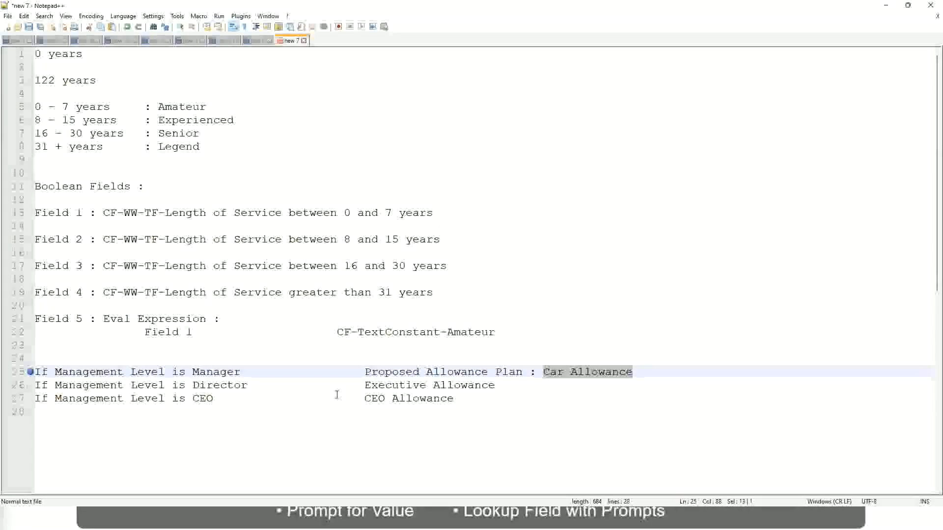
left_click(439, 372)
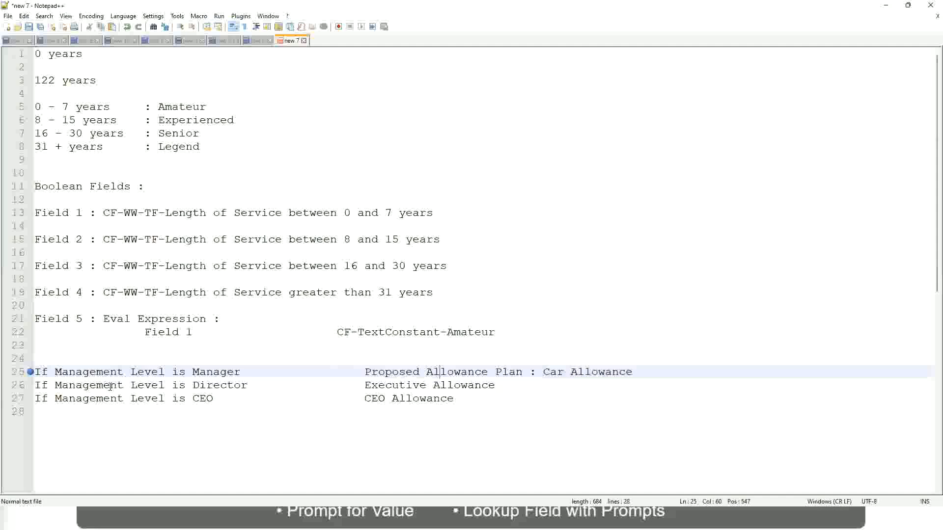
left_click(192, 372)
Replace the whole result on the Manager line with "First Line Manager"
left_click_drag(366, 372, 647, 370)
type("Manage")
key("Down")
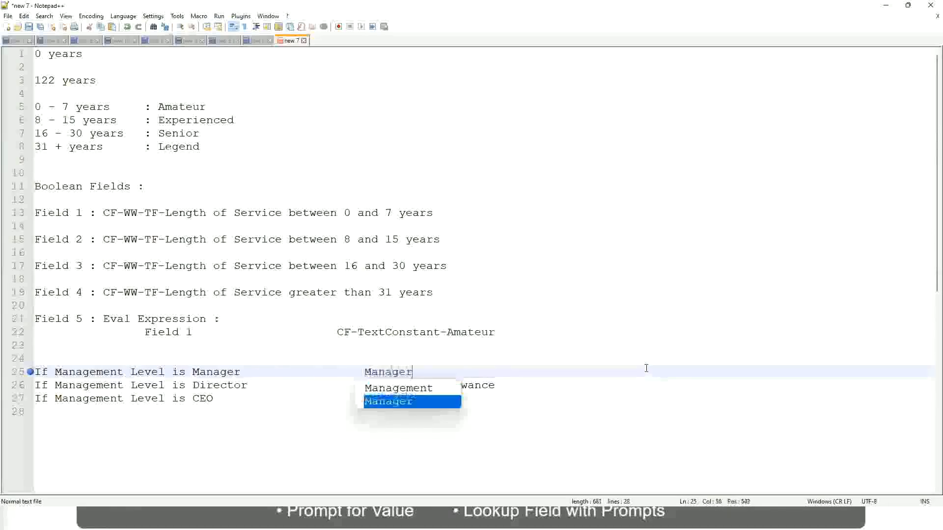
key("Return")
key("BackSpace")
key("BackSpace")
key("BackSpace")
key("BackSpace")
key("BackSpace")
key("BackSpace")
key("BackSpace")
key("BackSpace")
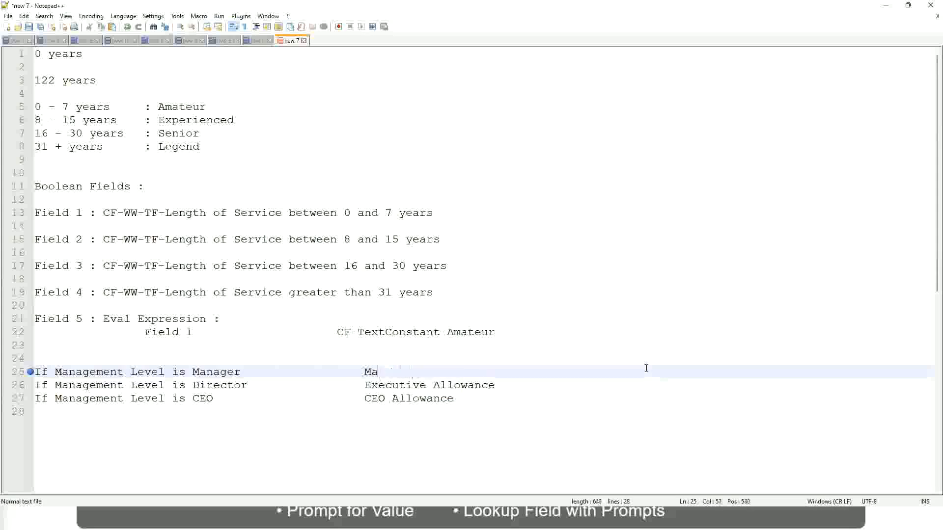
type("First Li")
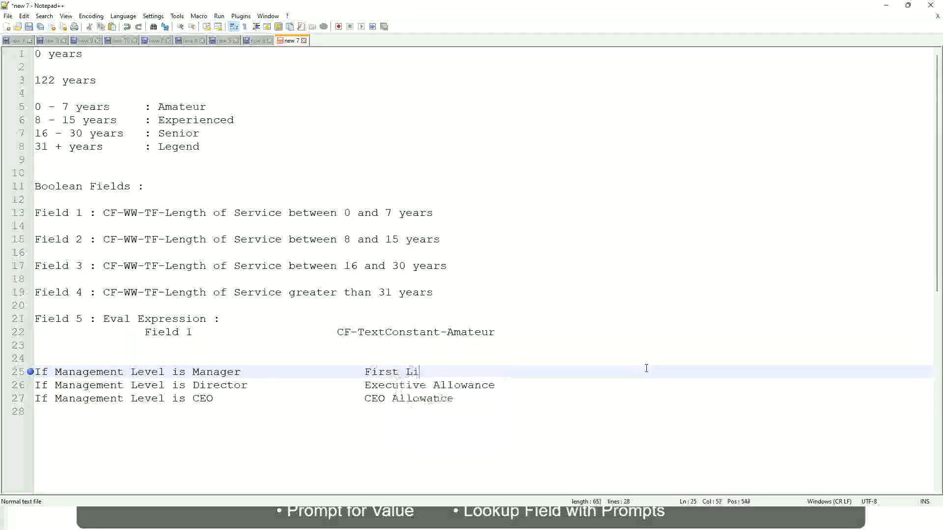
type("ne Manager")
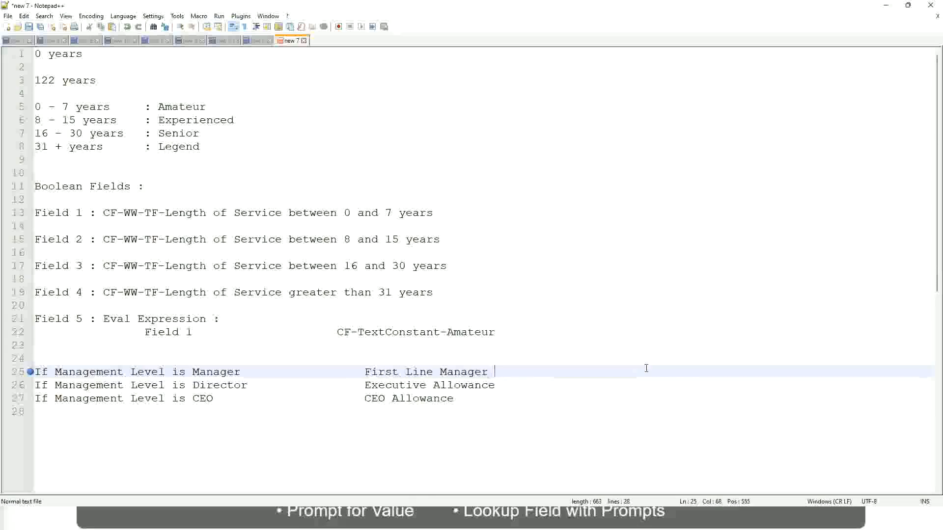
Insert "Name of the" before "First Line Manager" in the Manager line's result
key("Left")
key("Left")
key("Left")
key("Left")
key("Left")
key("Left")
key("Left")
key("Left")
key("Left")
key("Left")
key("Left")
key("Left")
key("Left")
key("Left")
key("Left")
key("Left")
key("Left")
key("Left")
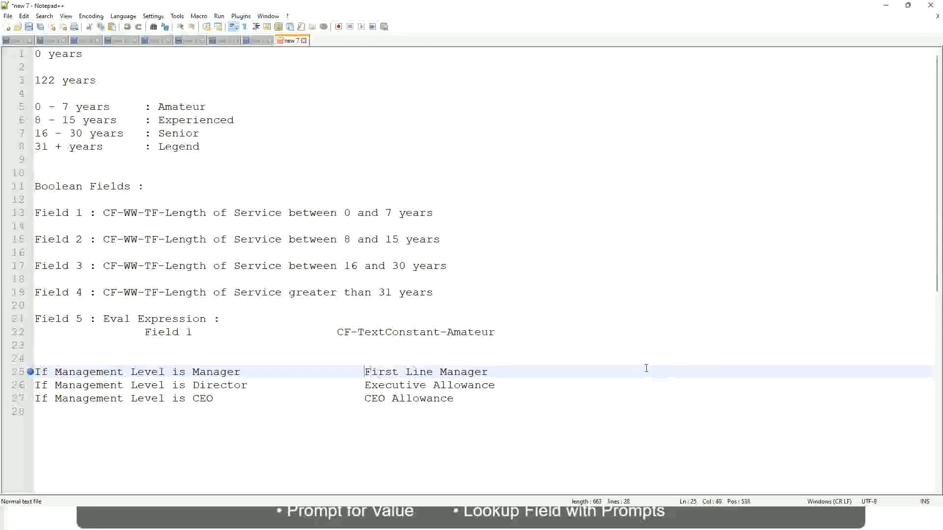
type("Name of the")
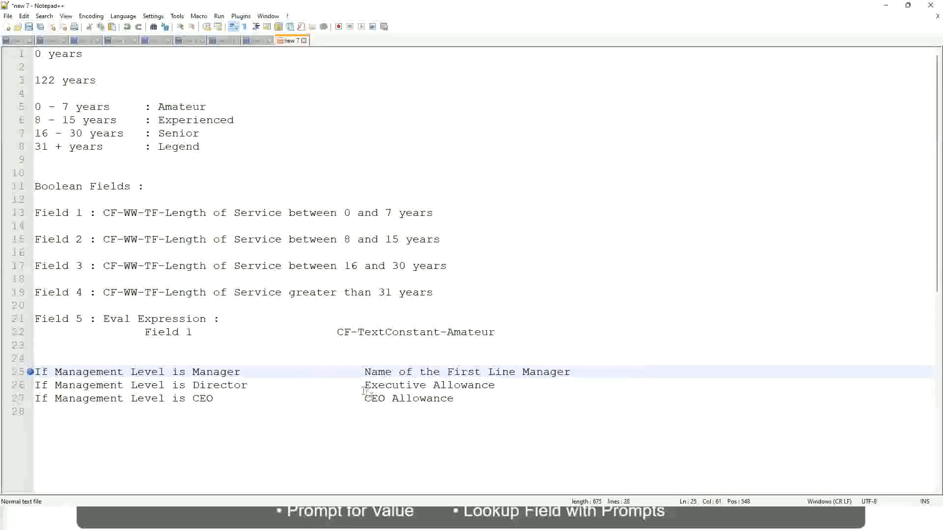
Replace the Director line's result "Executive Allowance" with the opening words "Name of"
left_click_drag(367, 385, 499, 380)
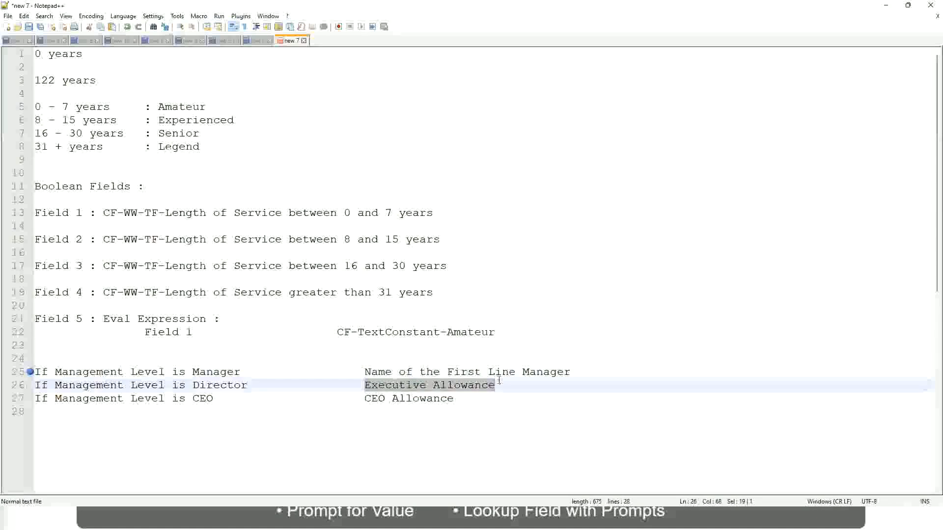
type("Name ")
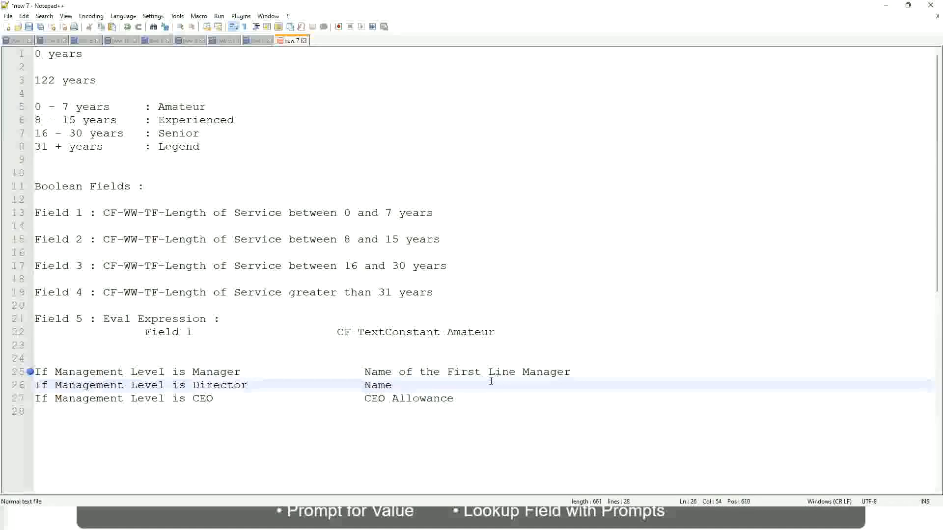
type("of First")
key("BackSpace")
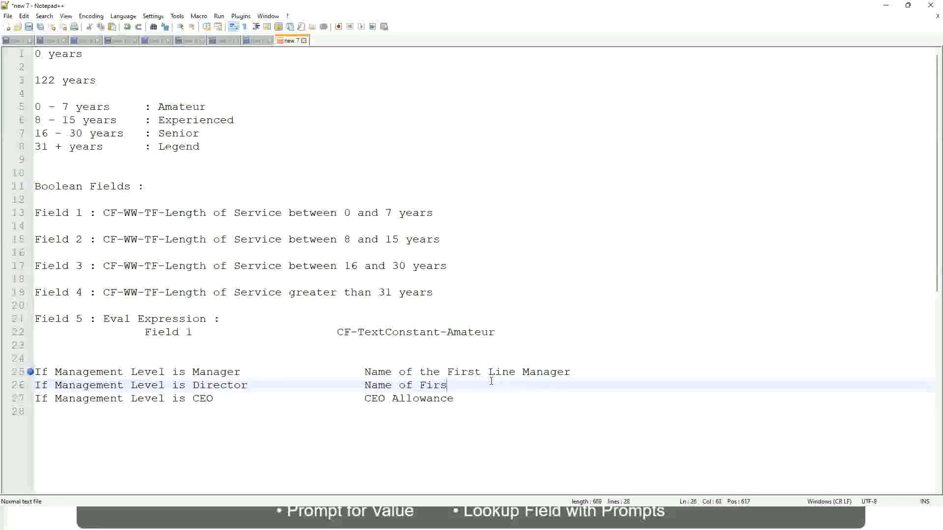
key("BackSpace")
key("BackSpace")
key("BackSpace")
key("BackSpace")
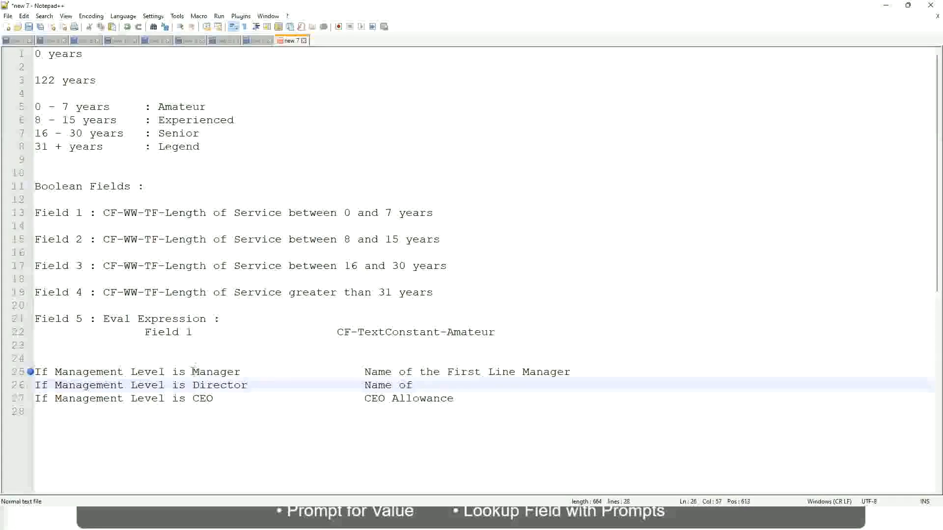
Change "First" to "Second" in the Manager line's result and complete the Director line's result as "Name of Manager"
double_click(463, 373)
type("Second")
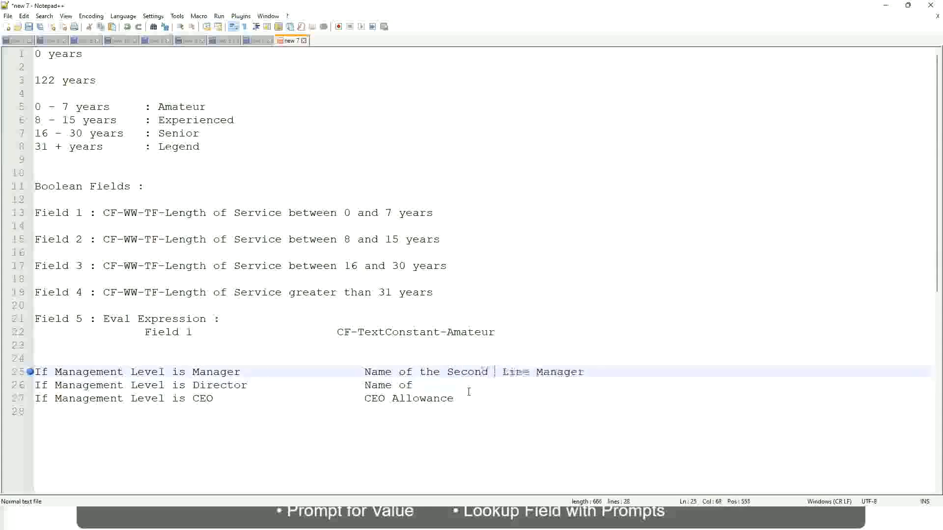
key("BackSpace")
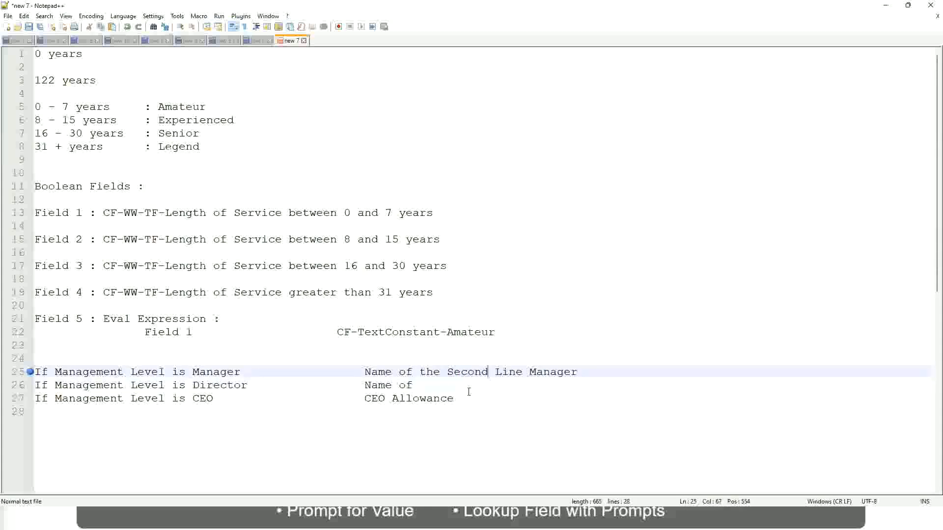
left_click(427, 385)
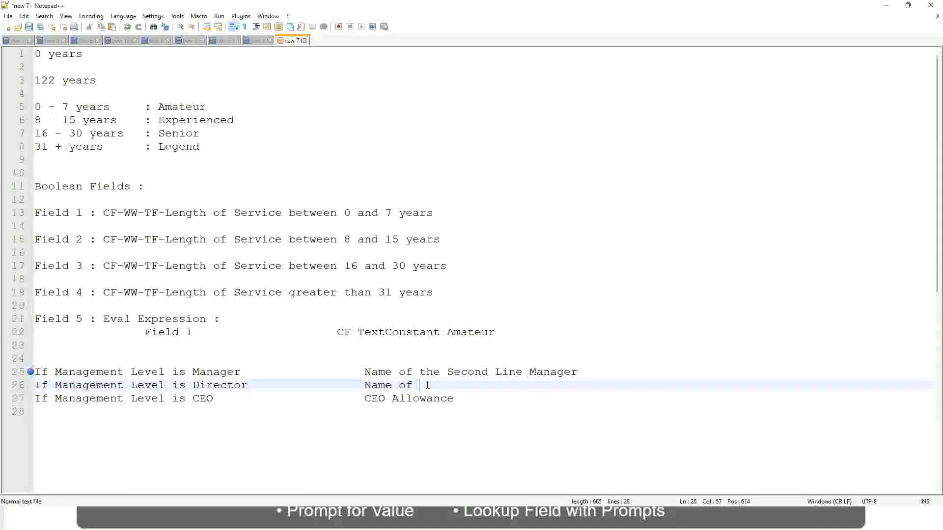
type("Manager")
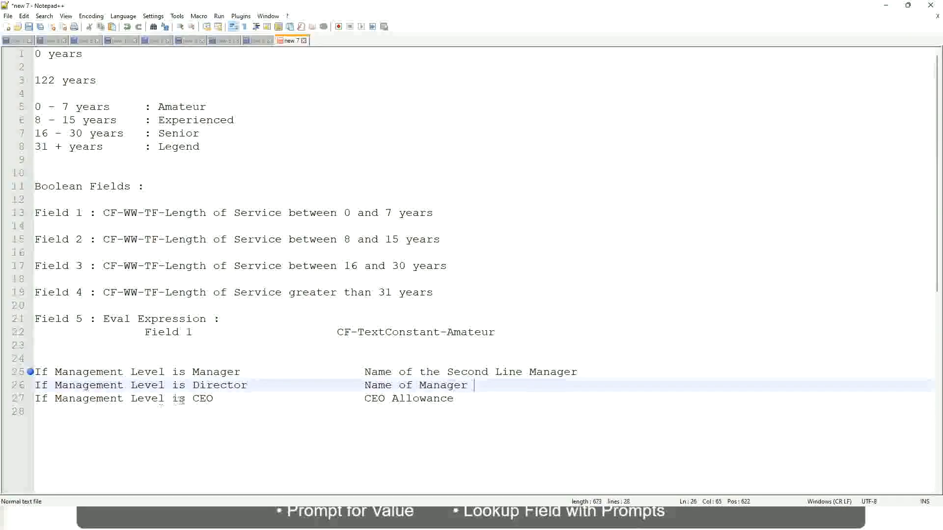
Replace the CEO line's result with "name of CEO/Himself/Herself"
left_click(350, 398)
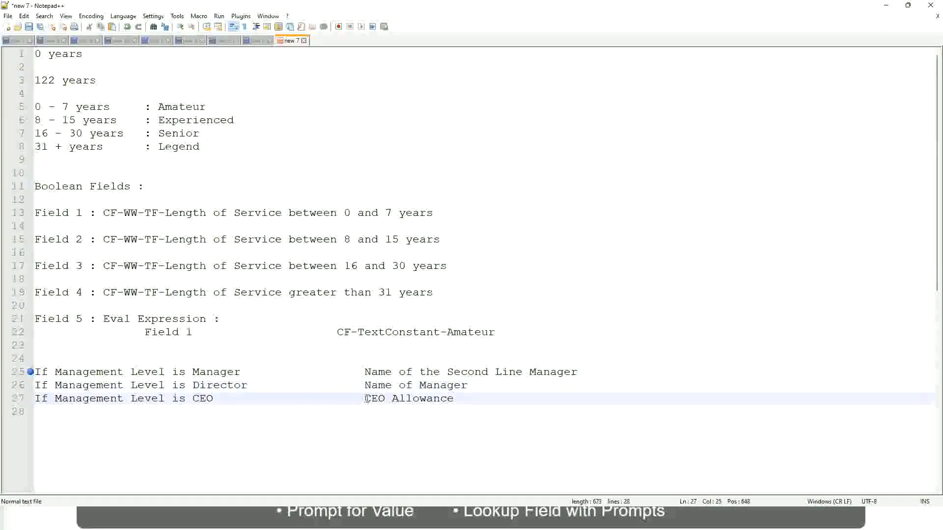
left_click_drag(364, 399, 466, 398)
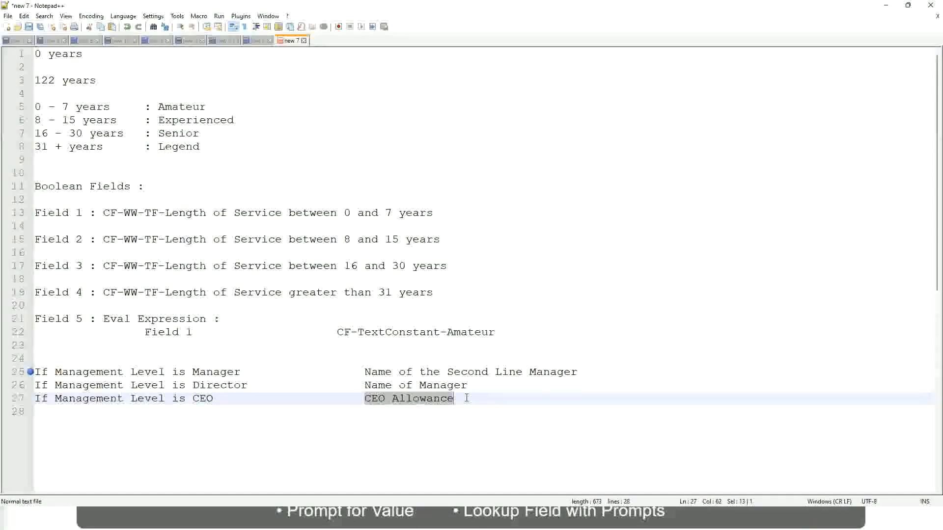
type("name of CEO")
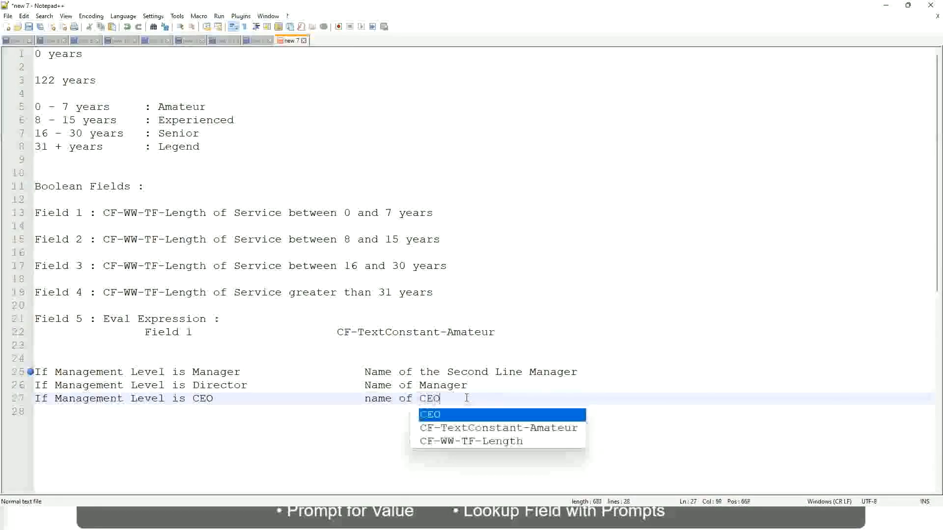
key("BackSpace")
type("/")
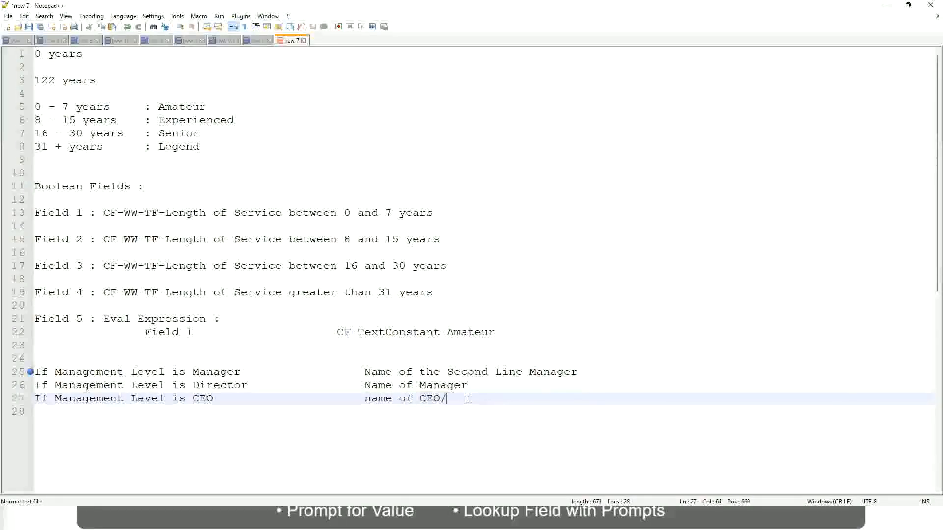
type("Himself/Herself")
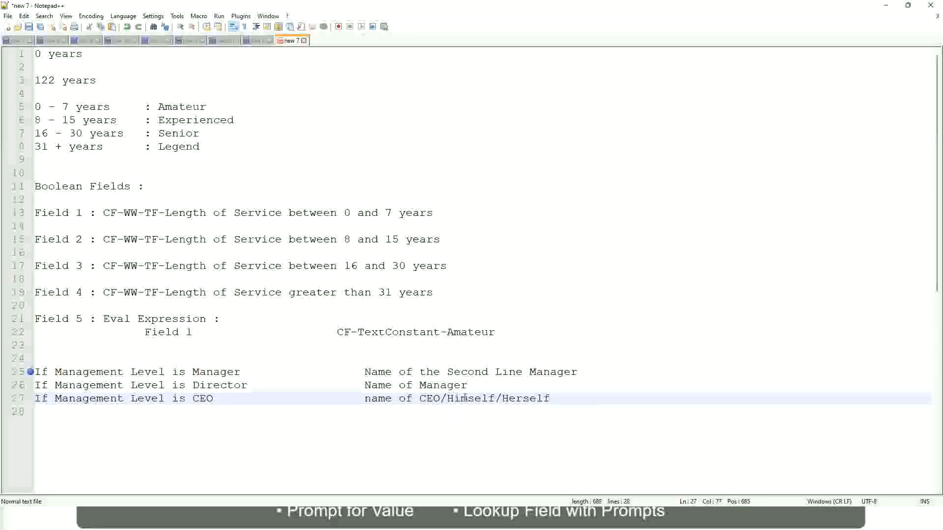
Remove the bookmark from the Manager condition line
left_click(336, 398)
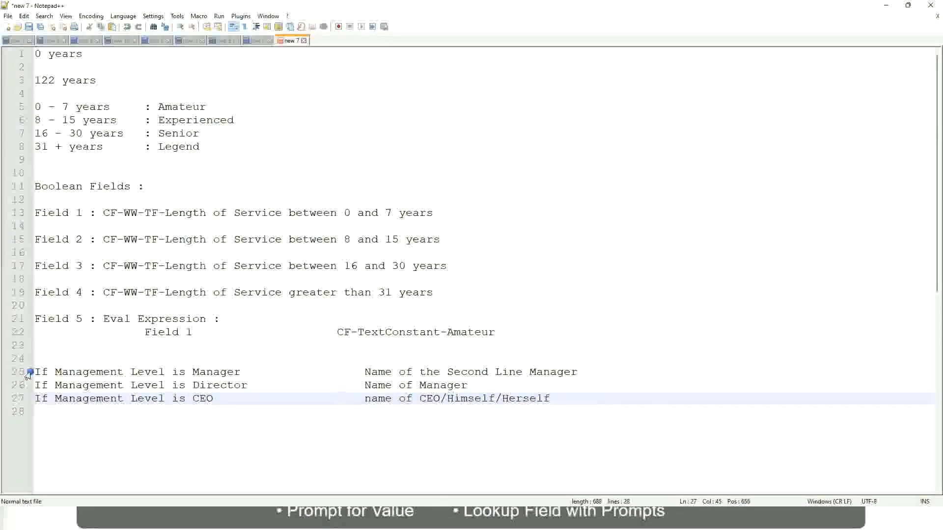
left_click(103, 373)
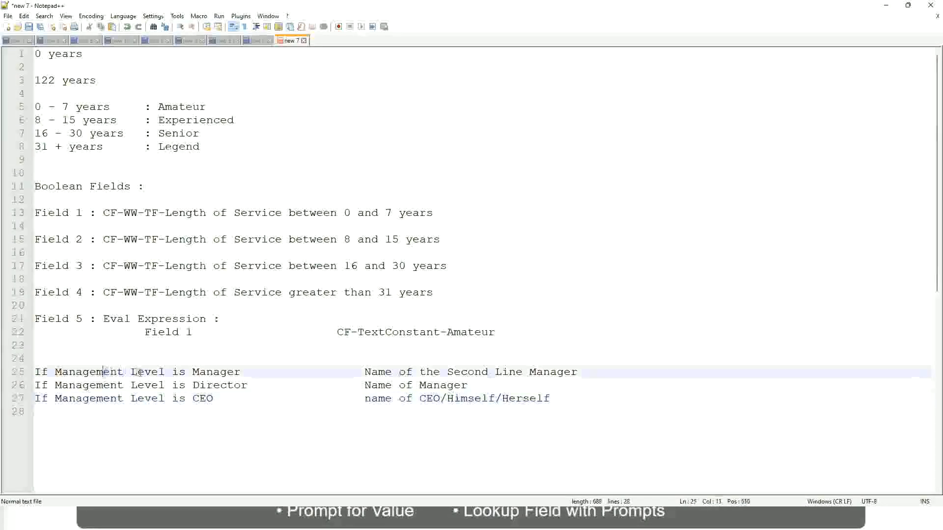
left_click(218, 372)
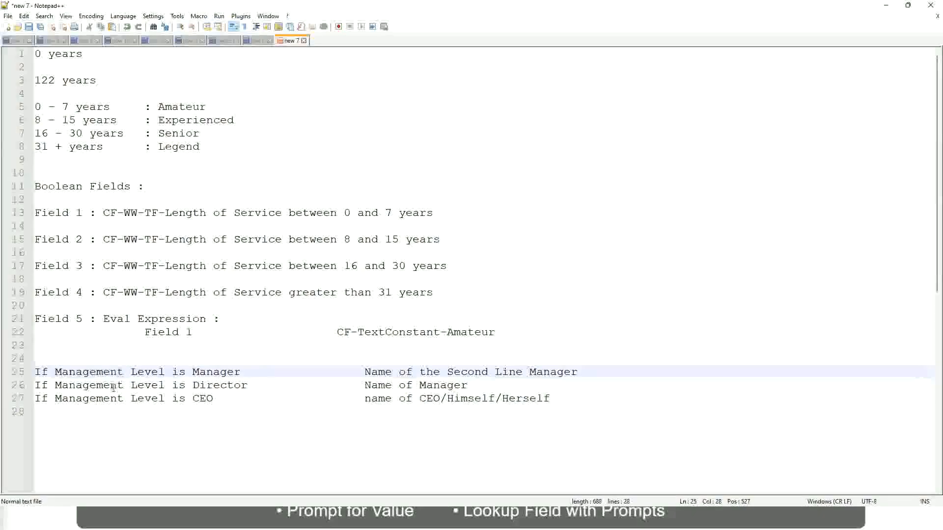
Review the Director and CEO conditions with their results, and the block of three management level conditions as a whole
left_click(193, 385)
left_click(233, 385)
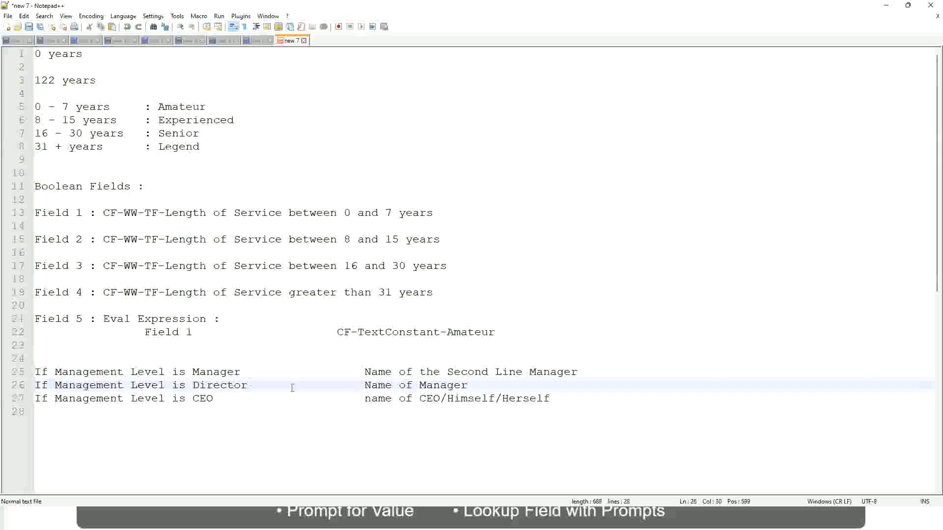
left_click(469, 385)
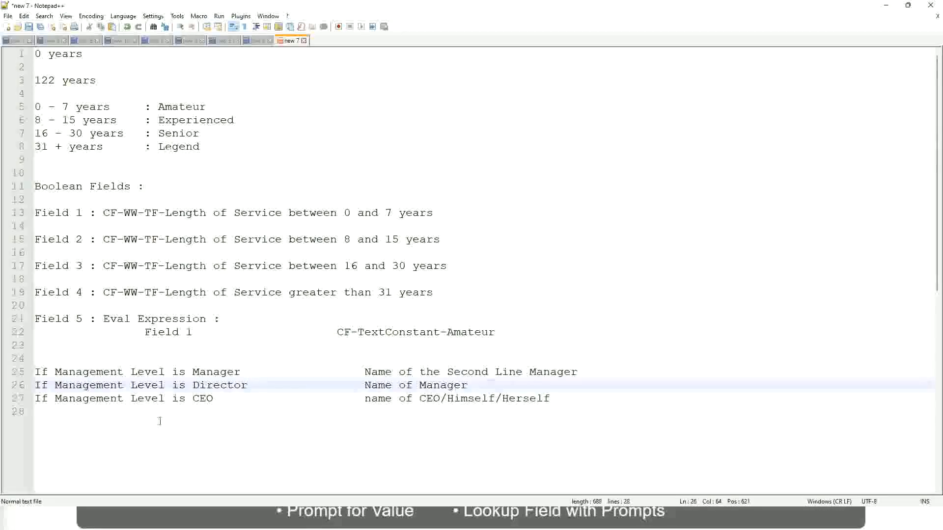
left_click(211, 386)
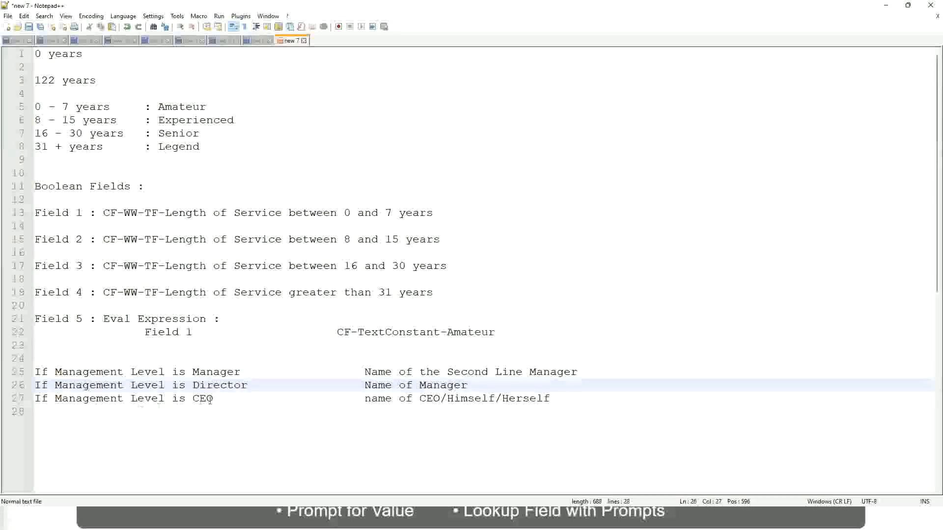
left_click(205, 399)
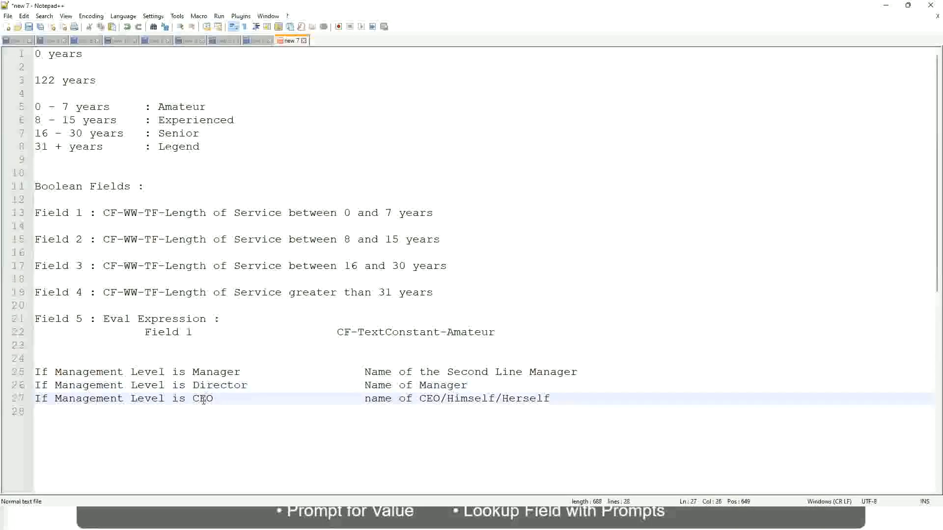
left_click(440, 399)
key("End")
left_click_drag(573, 396, 31, 372)
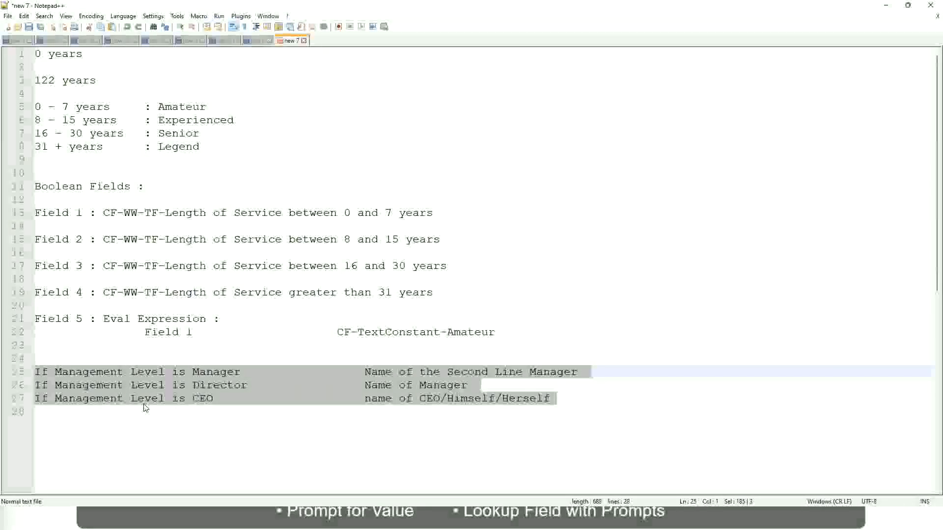
left_click(399, 371)
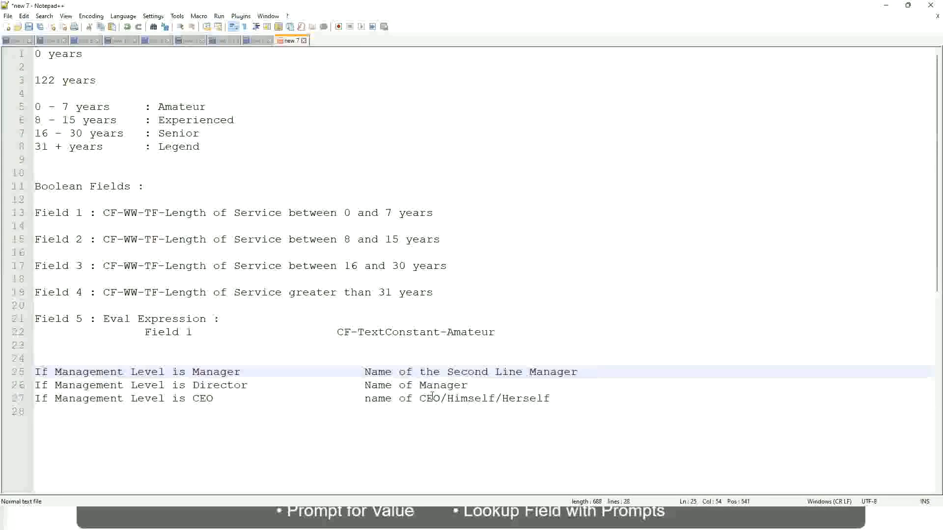
Examine the second line manager result returned by the Manager condition
left_click_drag(364, 372, 578, 372)
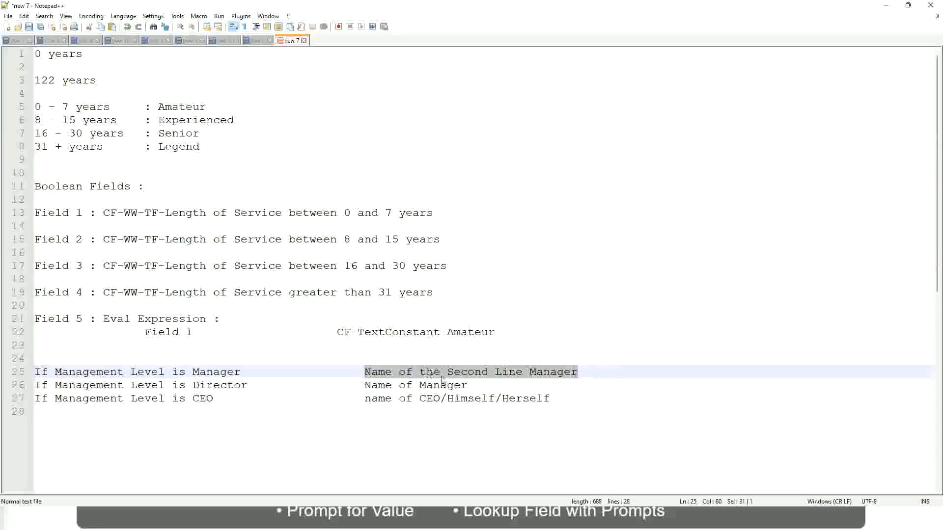
key("Right")
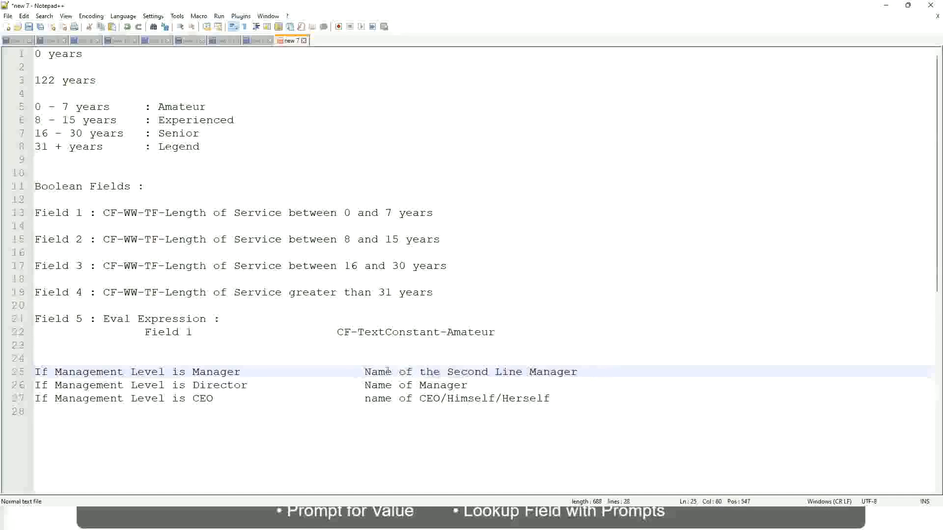
left_click_drag(364, 372, 580, 372)
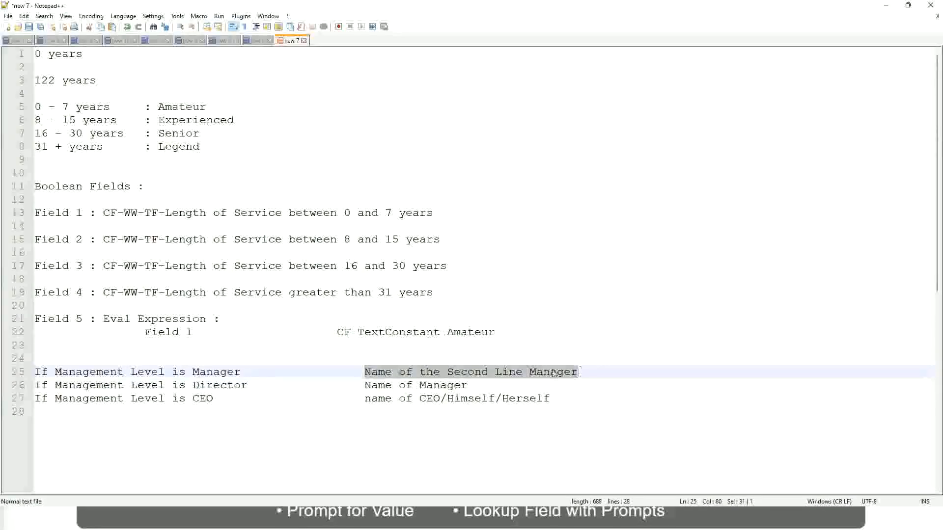
left_click(484, 376)
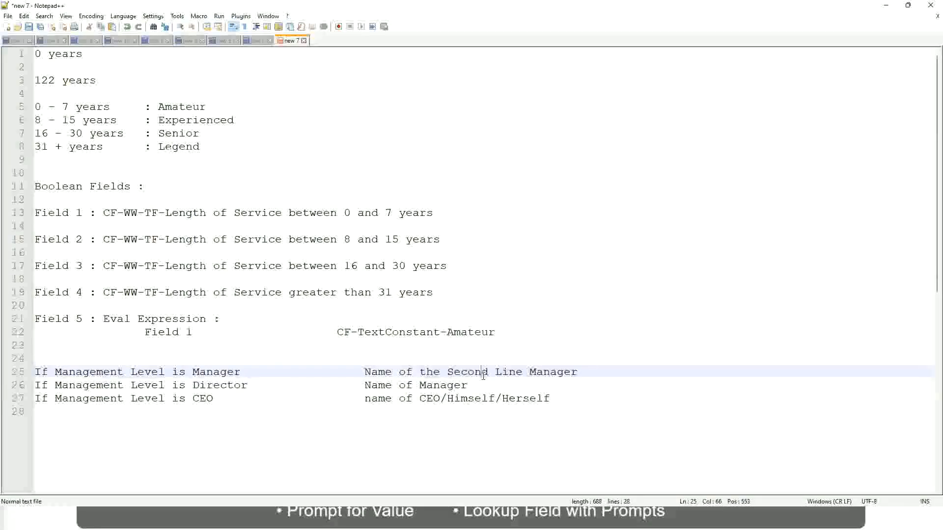
left_click(245, 374)
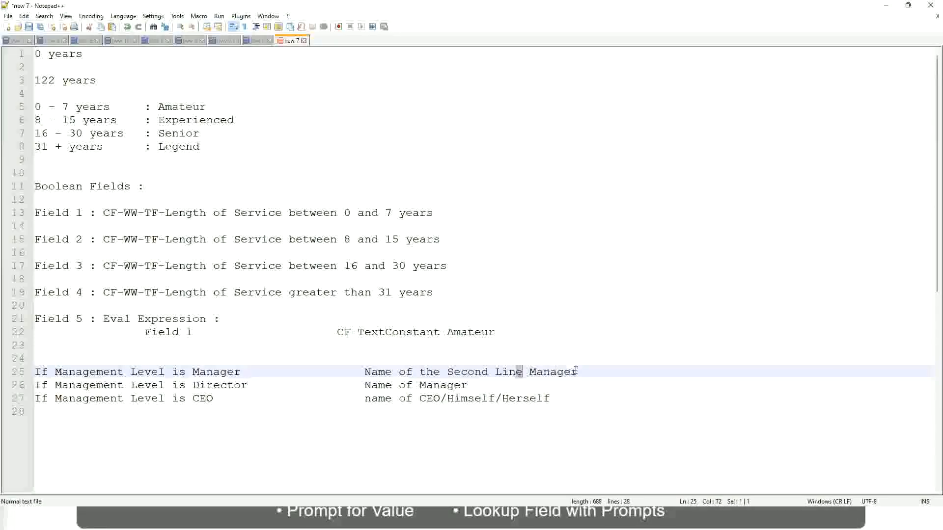
left_click(592, 369)
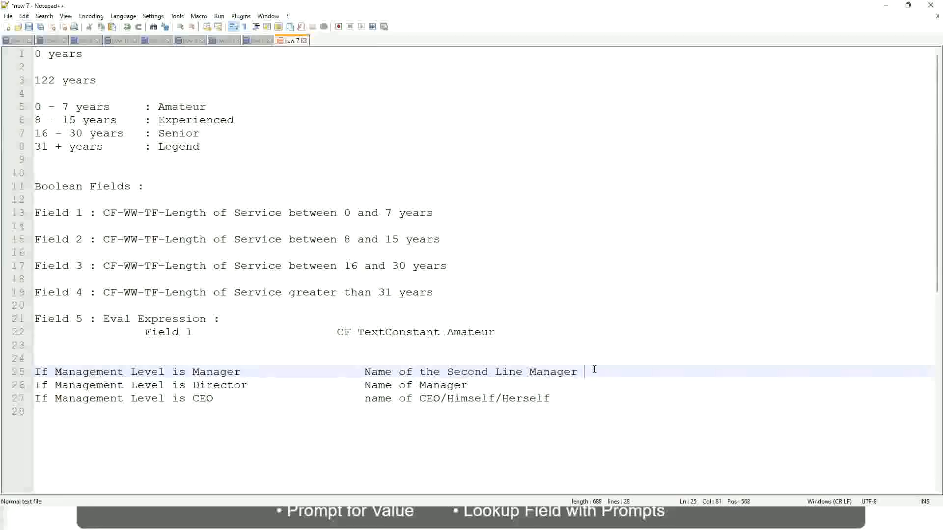
left_click(557, 369)
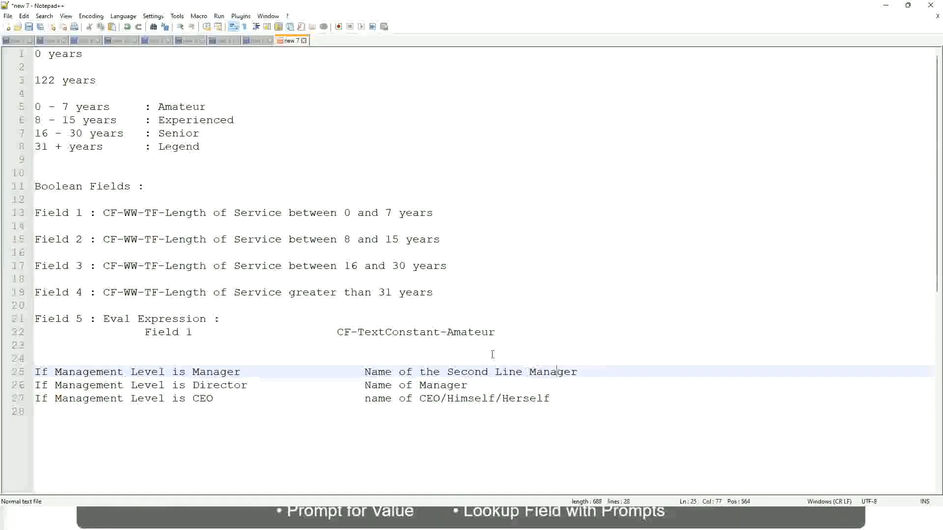
Compare the fixed experience labels in the years-of-service ranges with the name results of the three management level conditions
double_click(179, 107)
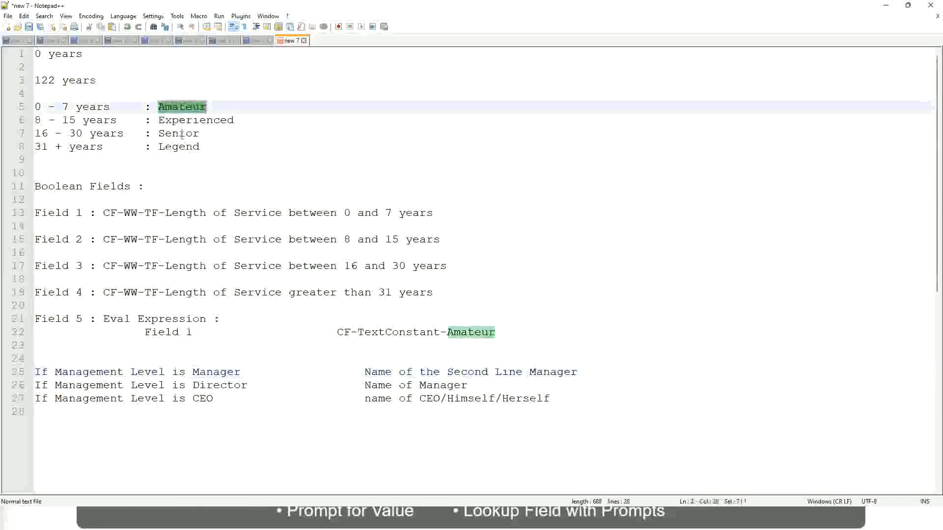
double_click(185, 120)
double_click(181, 133)
left_click(179, 146)
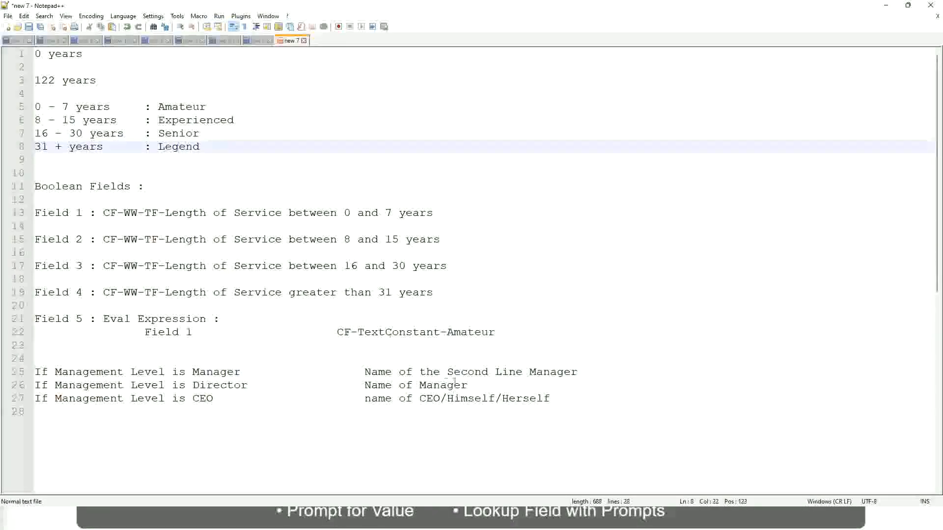
left_click(481, 399)
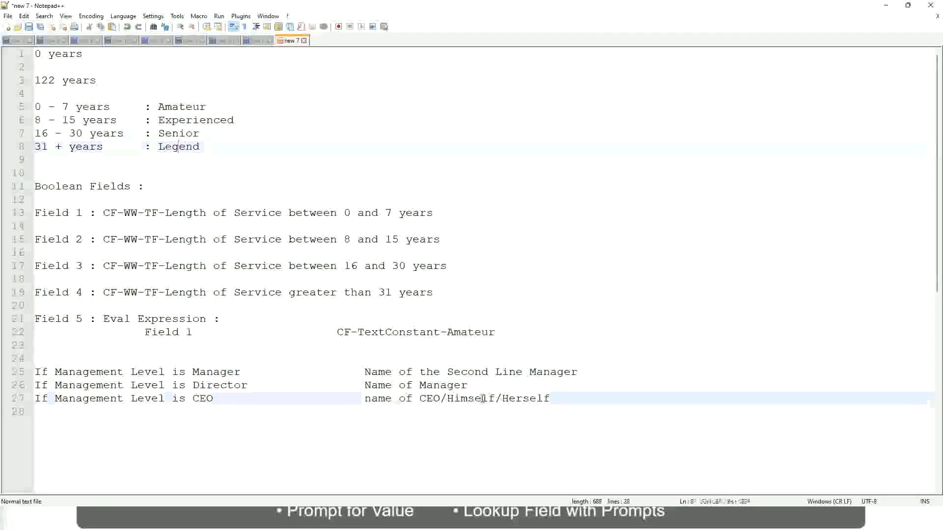
left_click(443, 385)
left_click(452, 374)
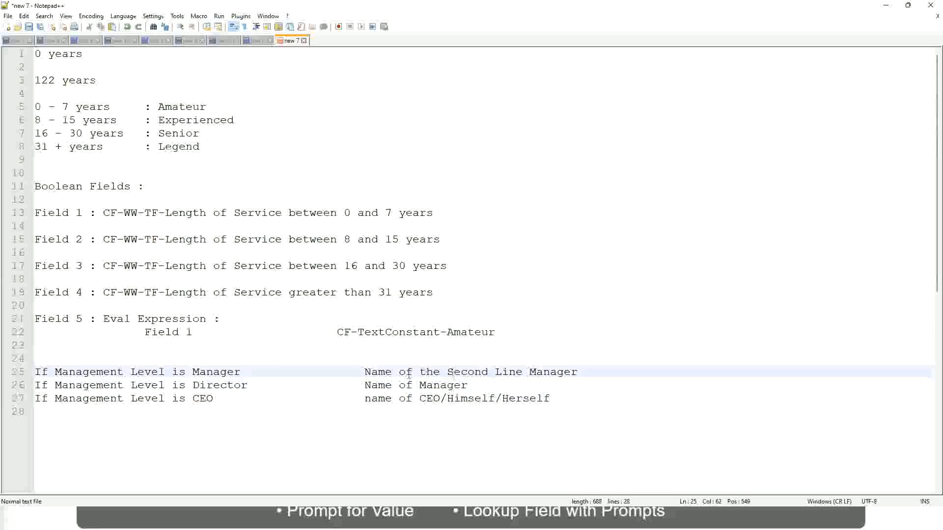
Switch to Workday and examine the range table of the saved Lookup Range Band calculated field
left_click(257, 391)
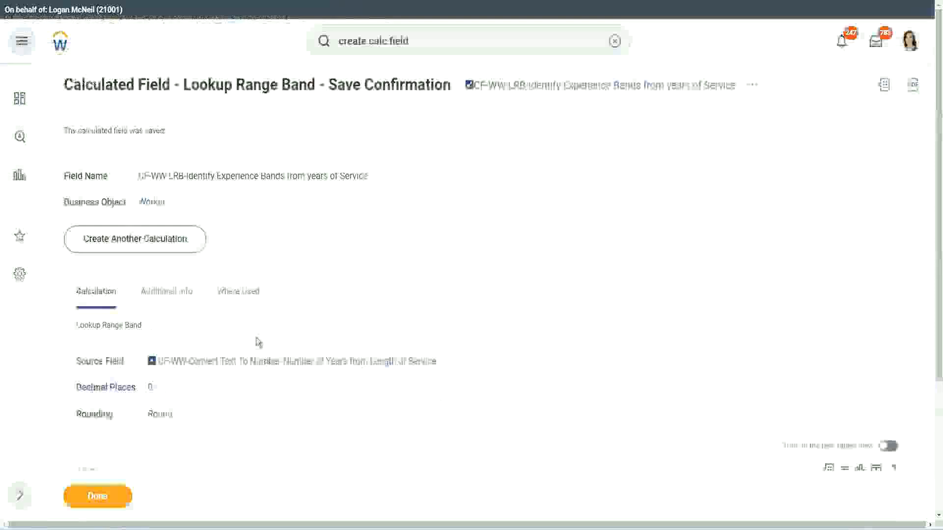
scroll(358, 149, "down", 4)
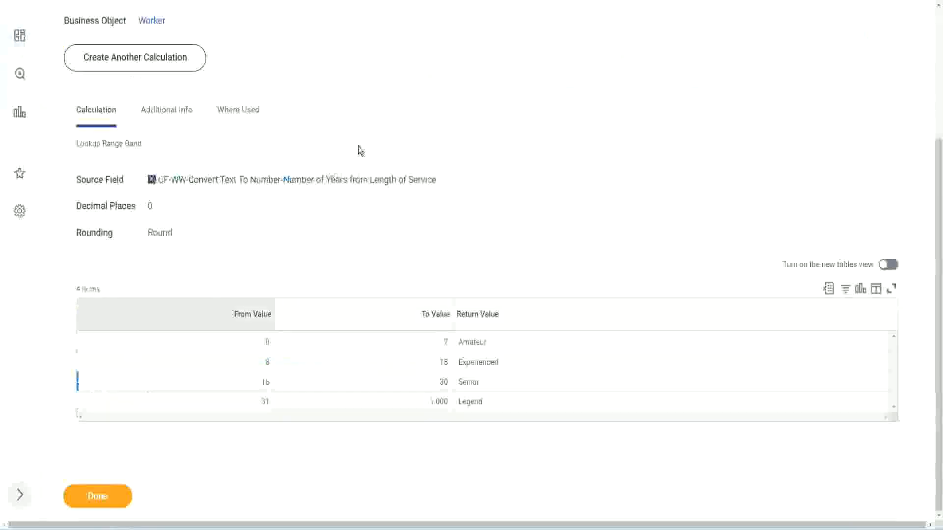
Copy the name of the saved Lookup Range Band calculated field and close its save confirmation
scroll(366, 188, "up", 4)
right_click(555, 89)
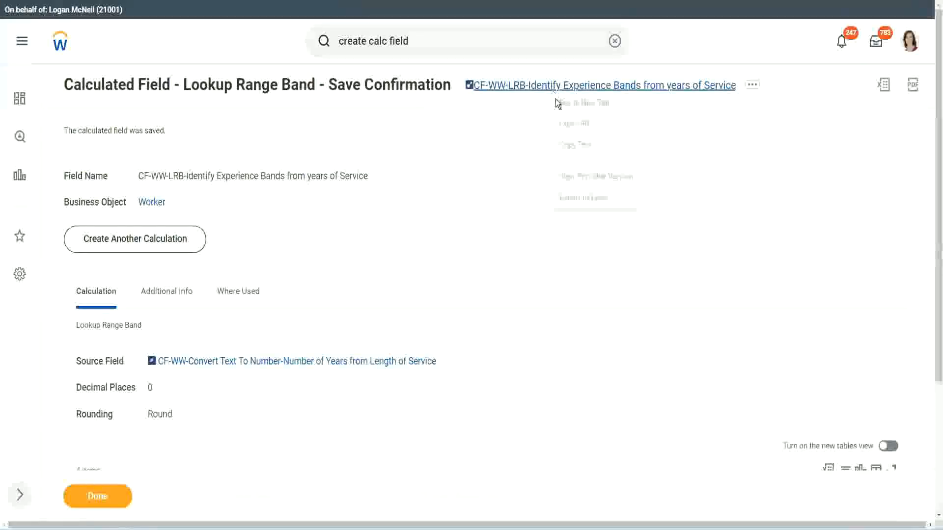
left_click(583, 147)
left_click(89, 503)
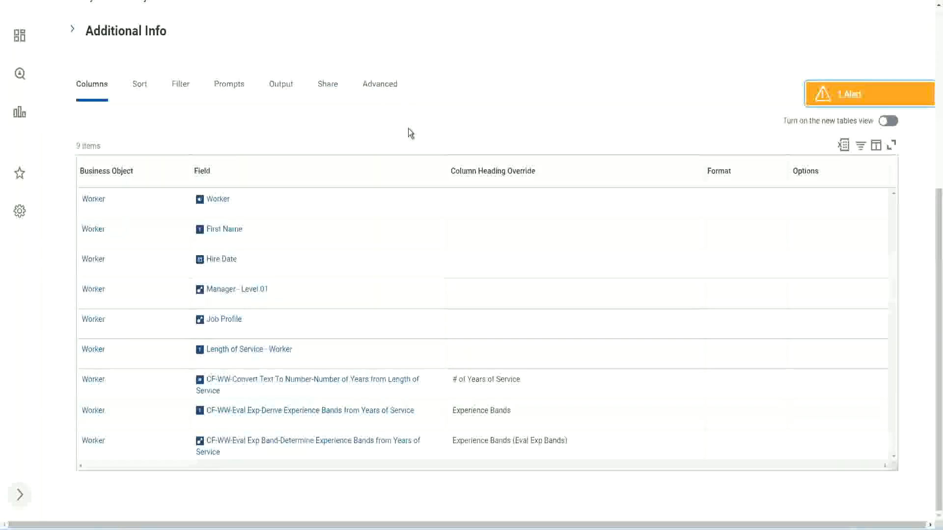
Open the WW Employee Details custom report for editing
scroll(408, 128, "up", 5)
left_click(324, 105)
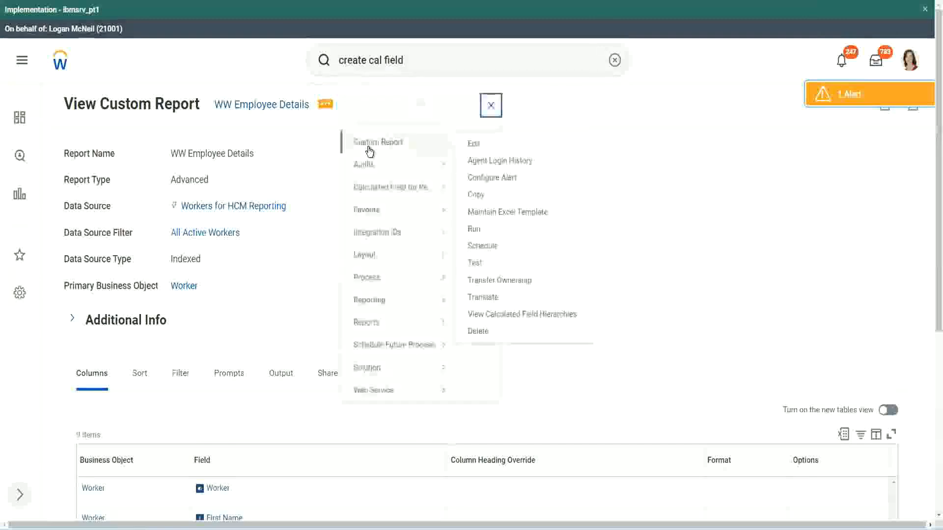
left_click(480, 143)
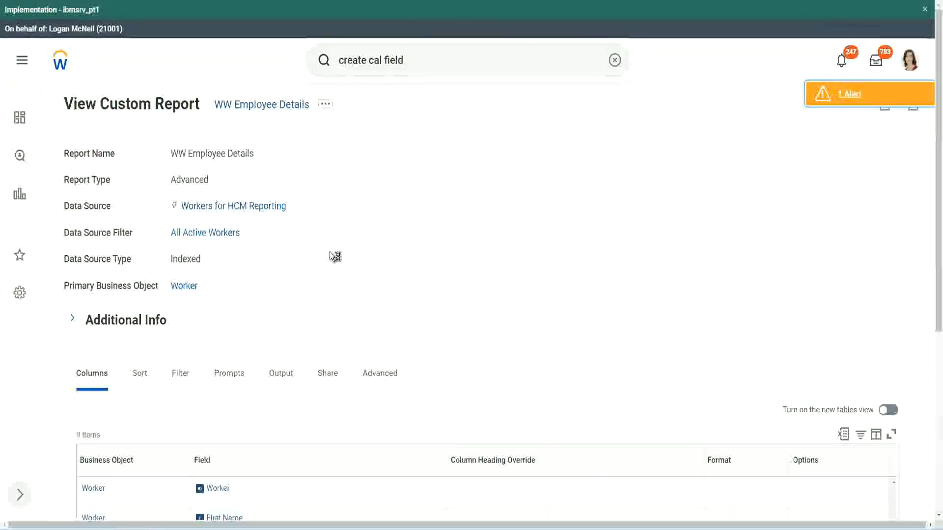
Add a Worker column after the last report column, using the field CF-WW-LRB-Identify Experience Bands from years of Service
scroll(359, 256, "down", 5)
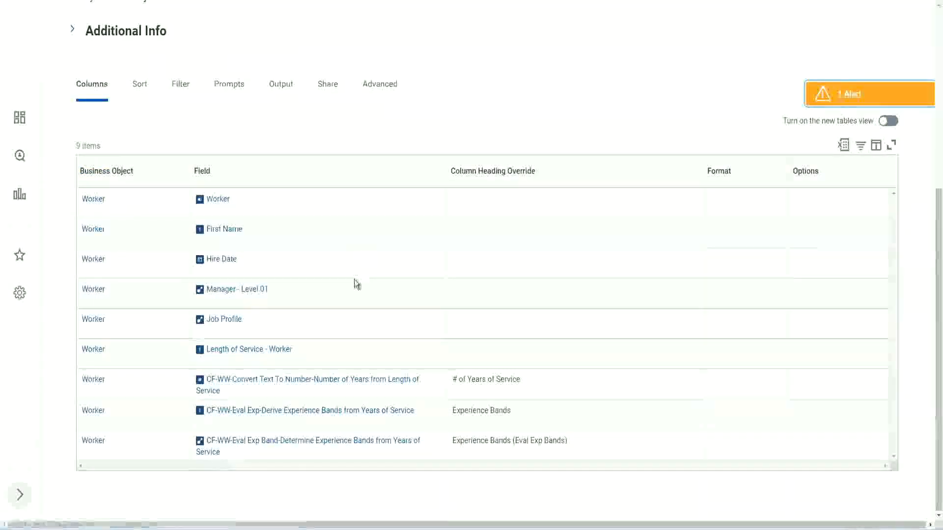
scroll(356, 274, "down", 5)
scroll(356, 273, "down", 3)
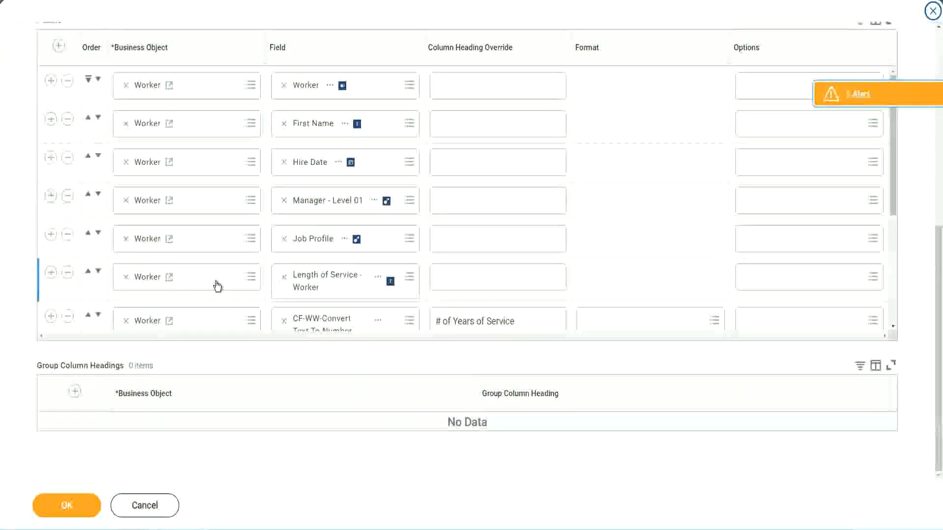
scroll(215, 286, "down", 4)
left_click(51, 264)
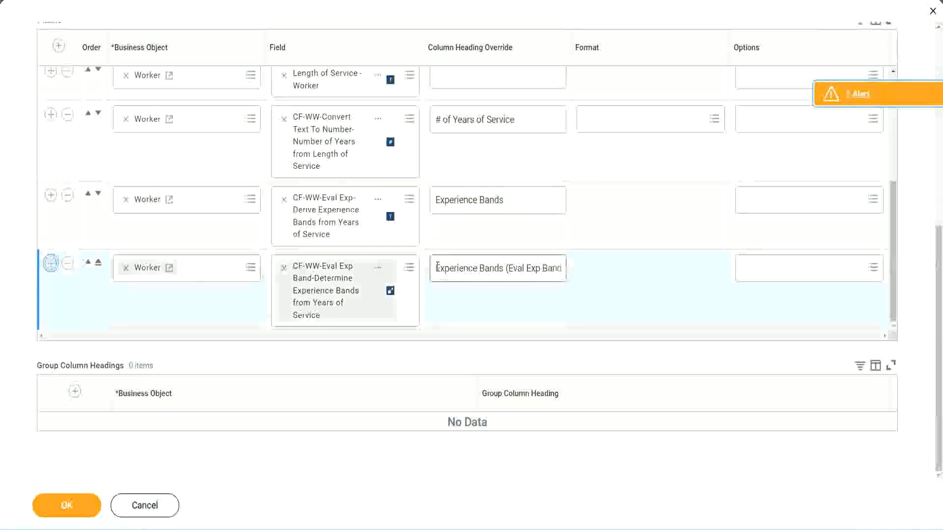
left_click(321, 312)
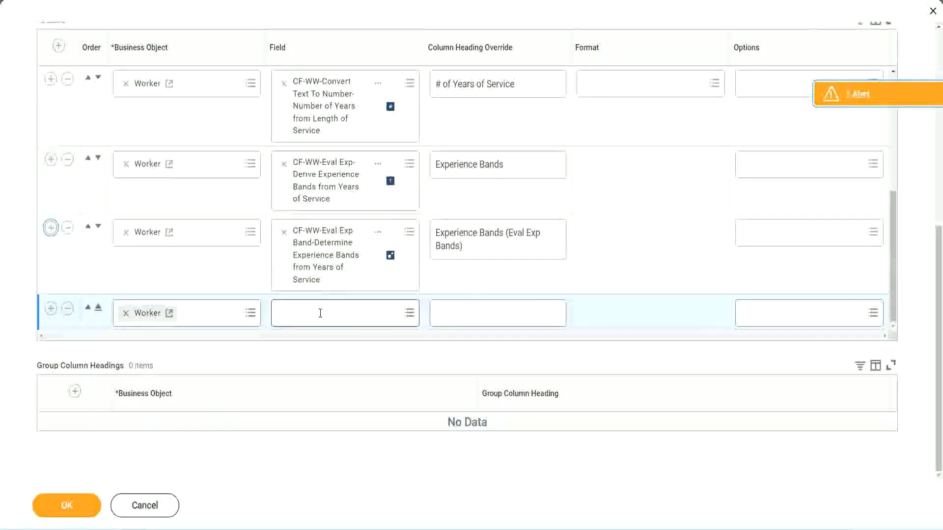
key("ctrl+v")
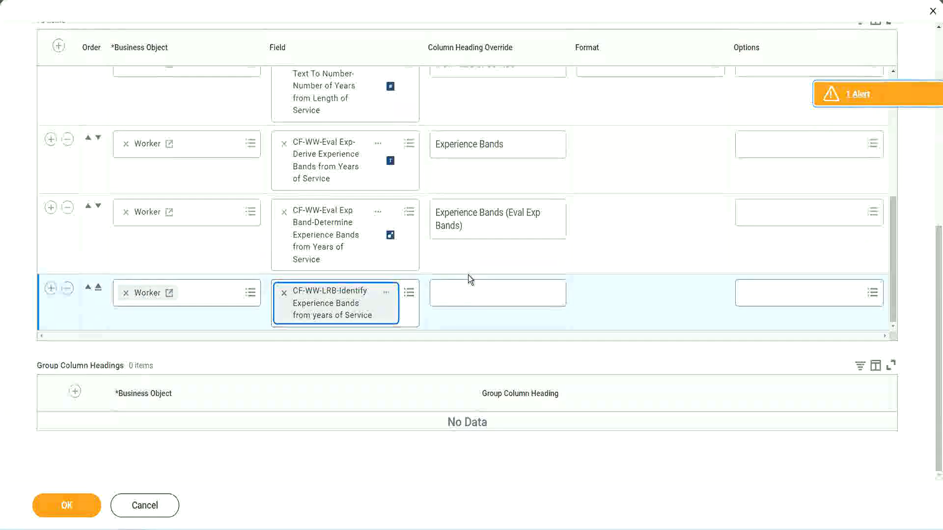
Set the new column's heading override to "Experience Bands (LRB)"
left_click(470, 288)
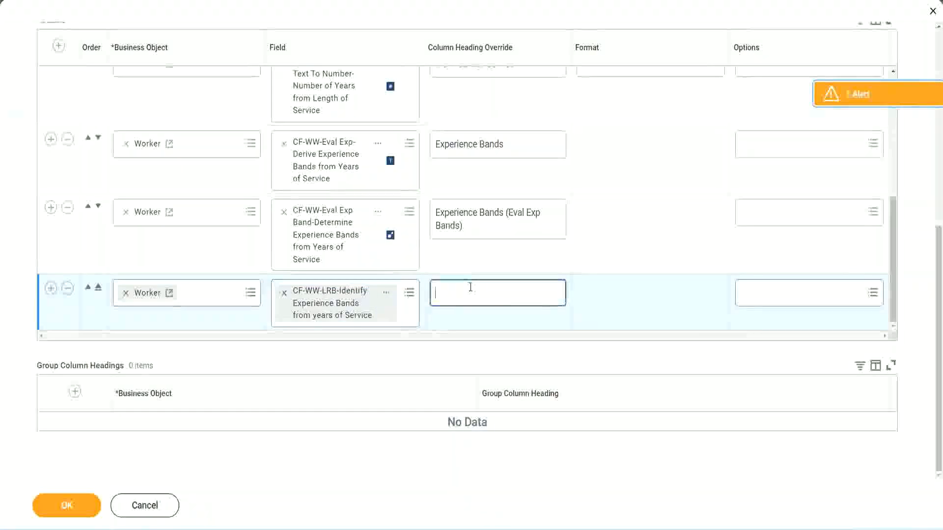
type("Ex")
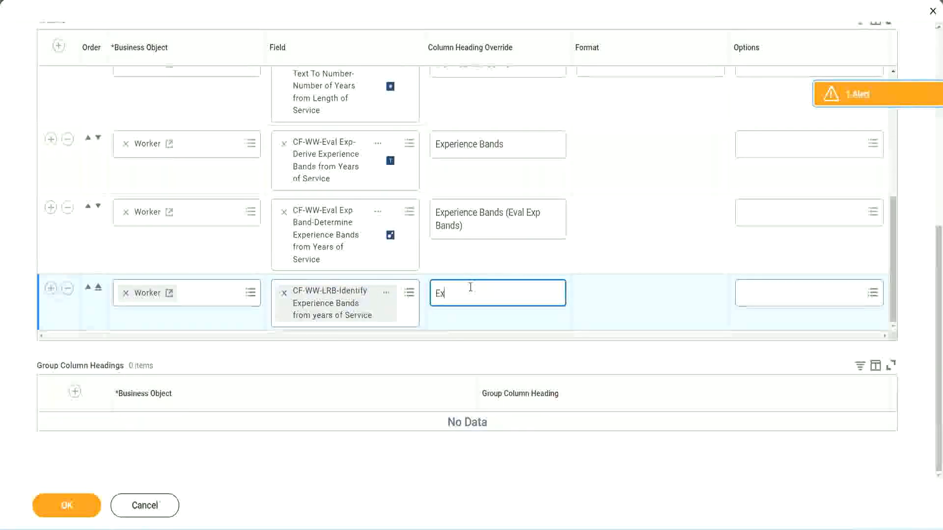
type("pernence")
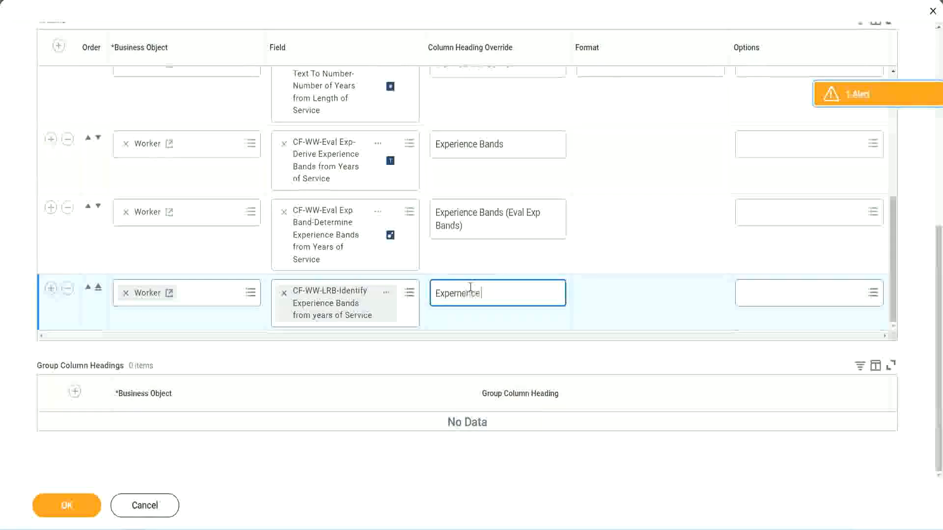
key("BackSpace")
key("BackSpace")
key("BackSpace")
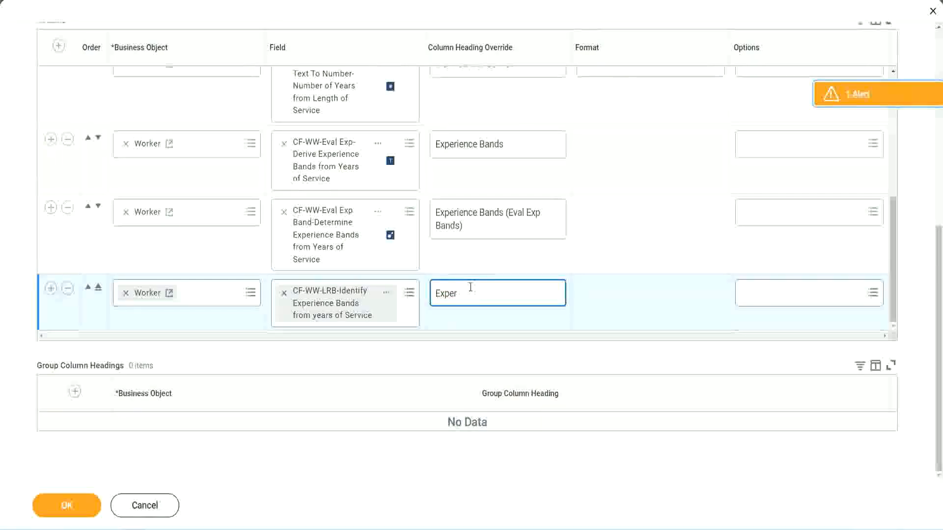
type("ience Bands")
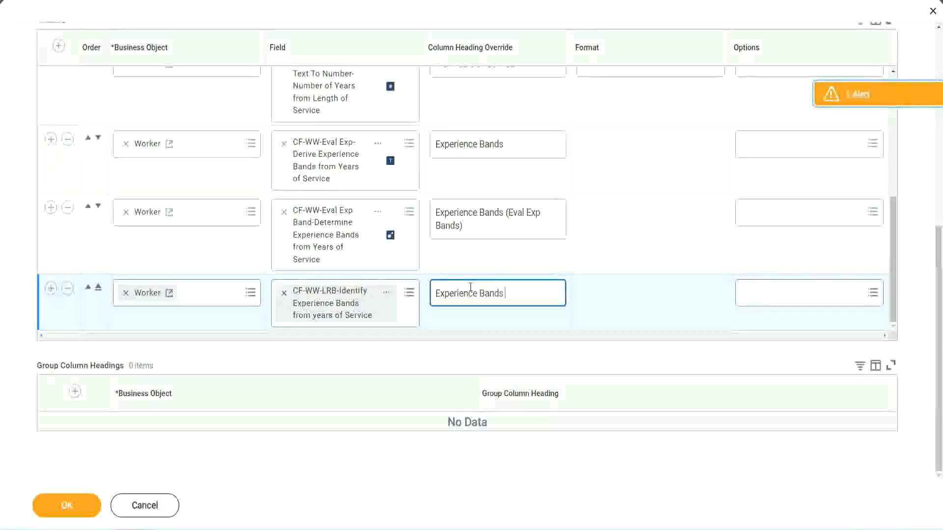
type(" (LRB)")
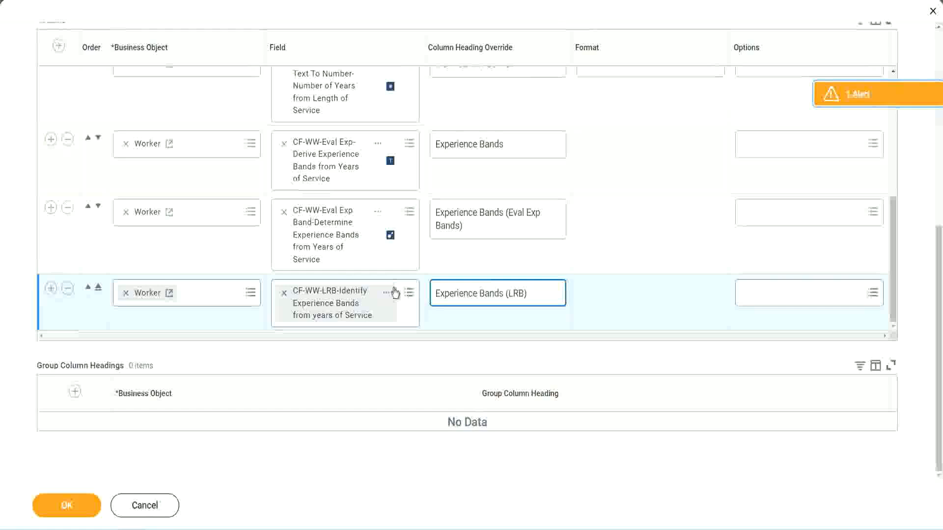
Save the report changes and run WW Employee Details with all worker type prompts left blank
left_click(83, 517)
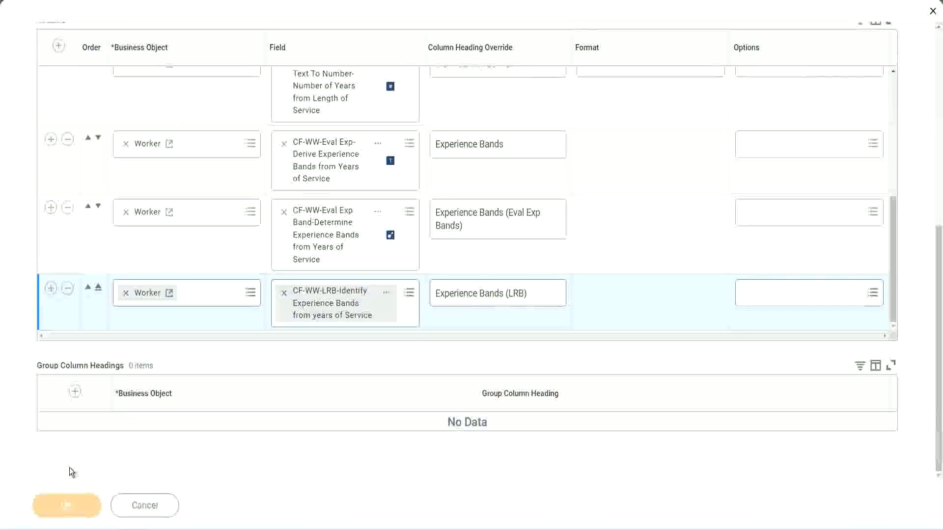
left_click(74, 494)
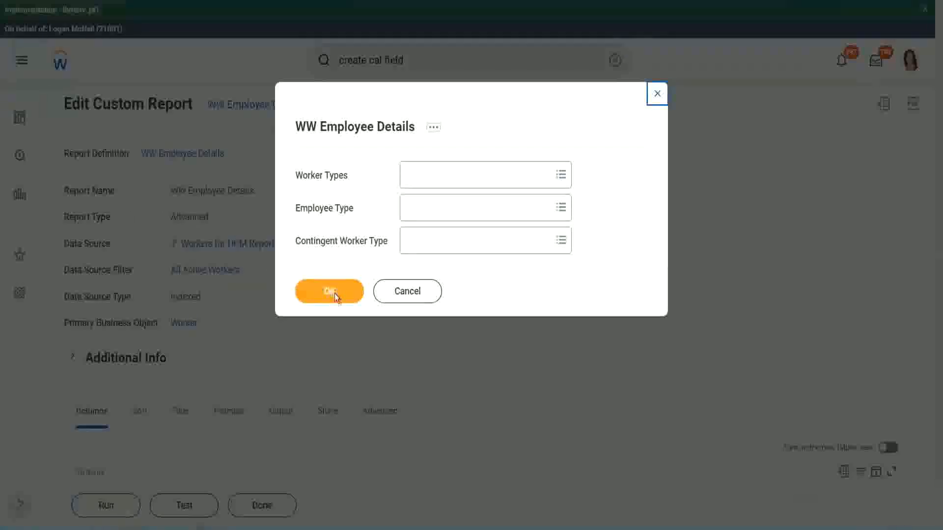
left_click(335, 294)
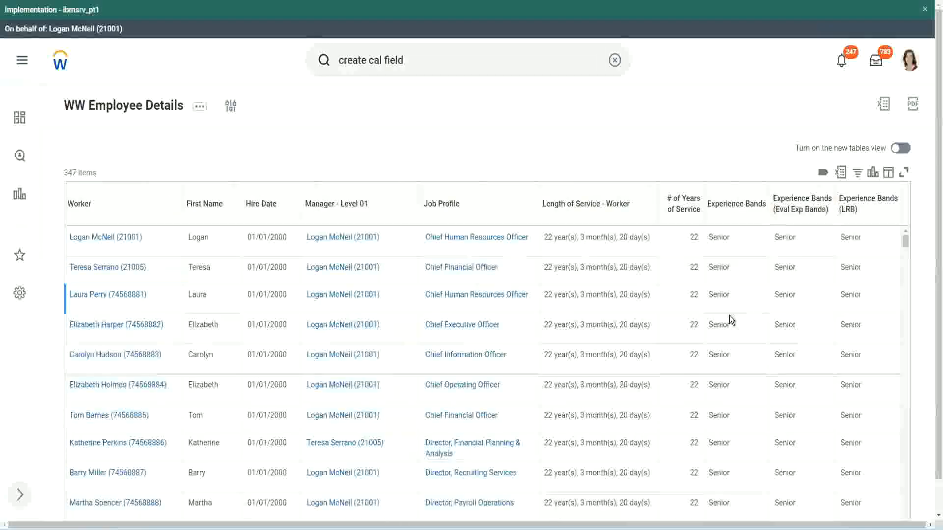
Compare the Experience Bands, Eval Exp Bands and LRB columns across the worker rows of the report
double_click(721, 238)
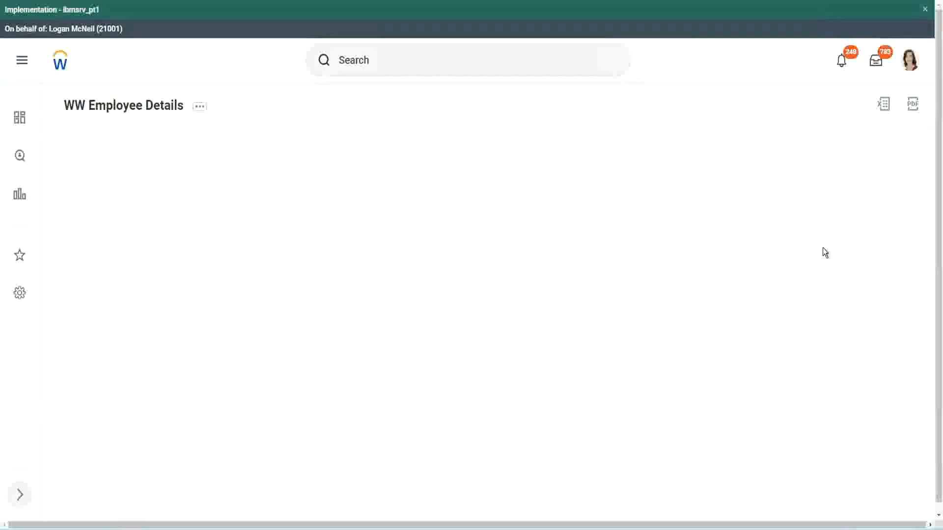
scroll(819, 276, "down", 10)
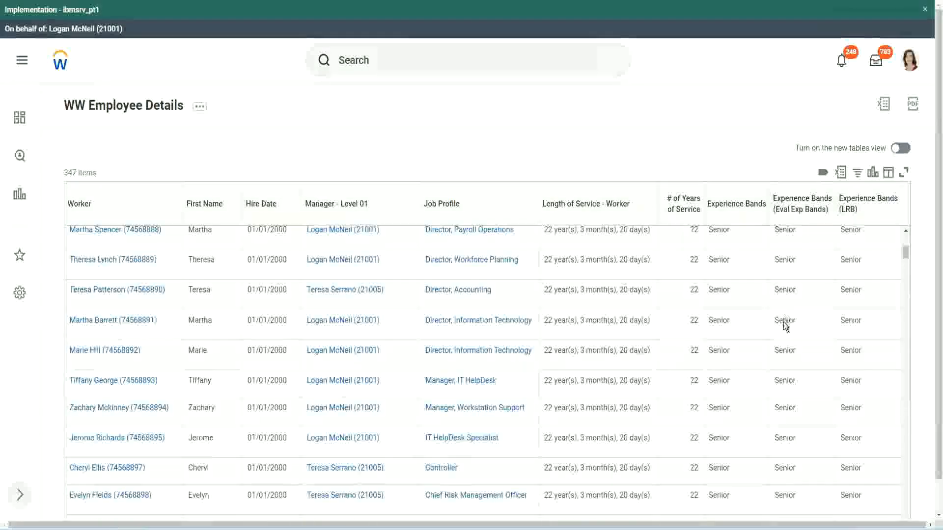
scroll(780, 334, "down", 3)
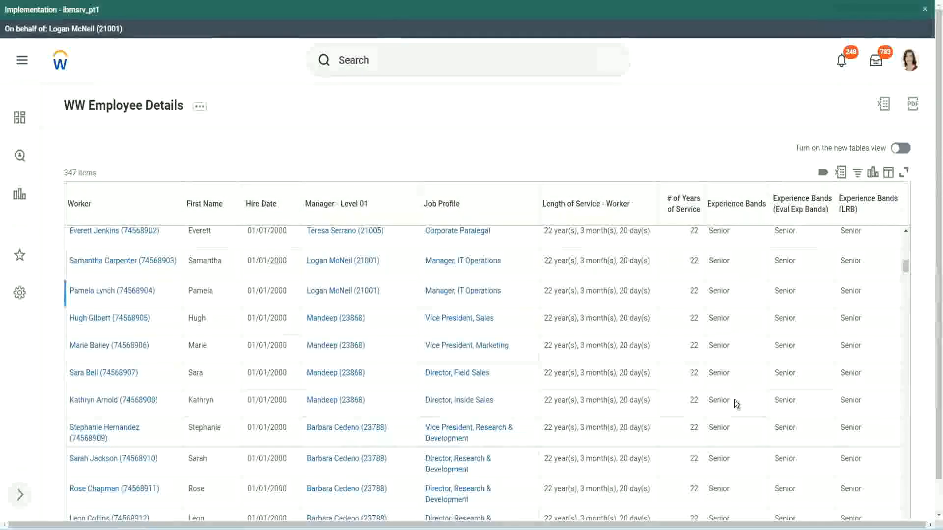
scroll(735, 437, "down", 3)
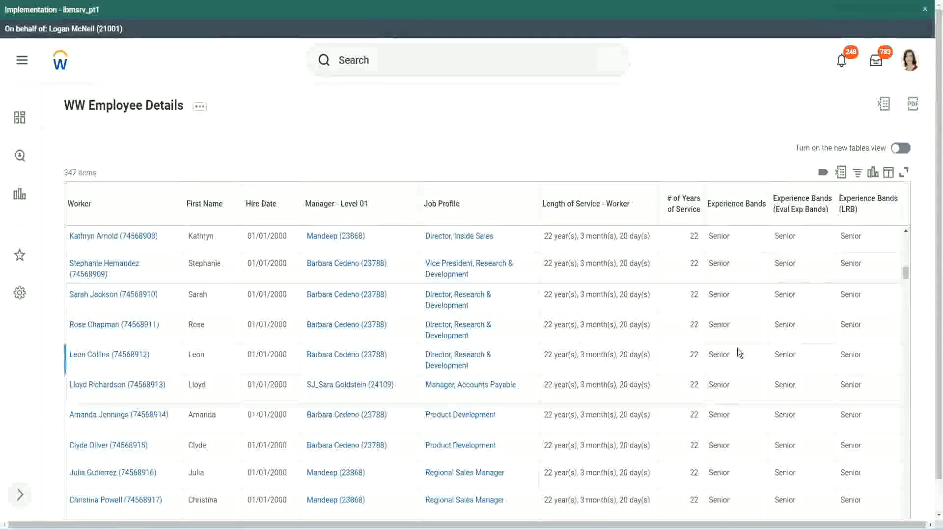
scroll(738, 349, "down", 1)
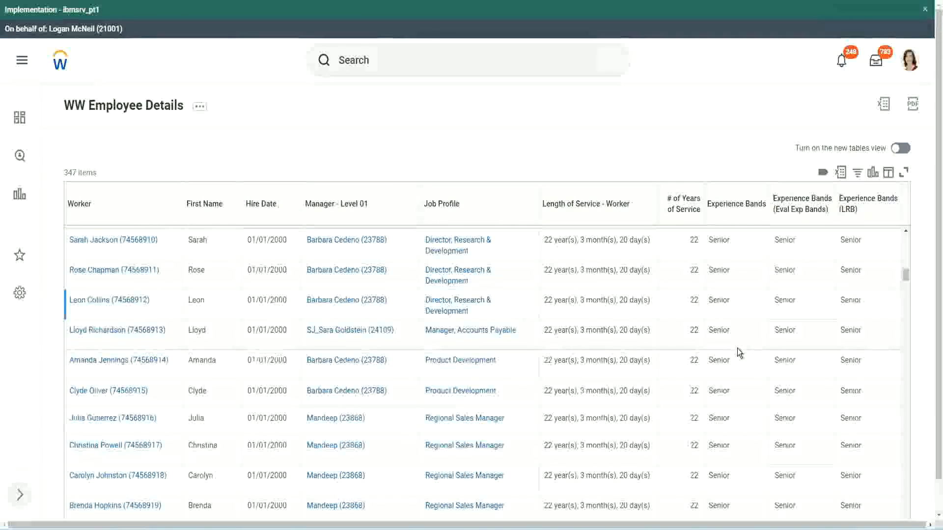